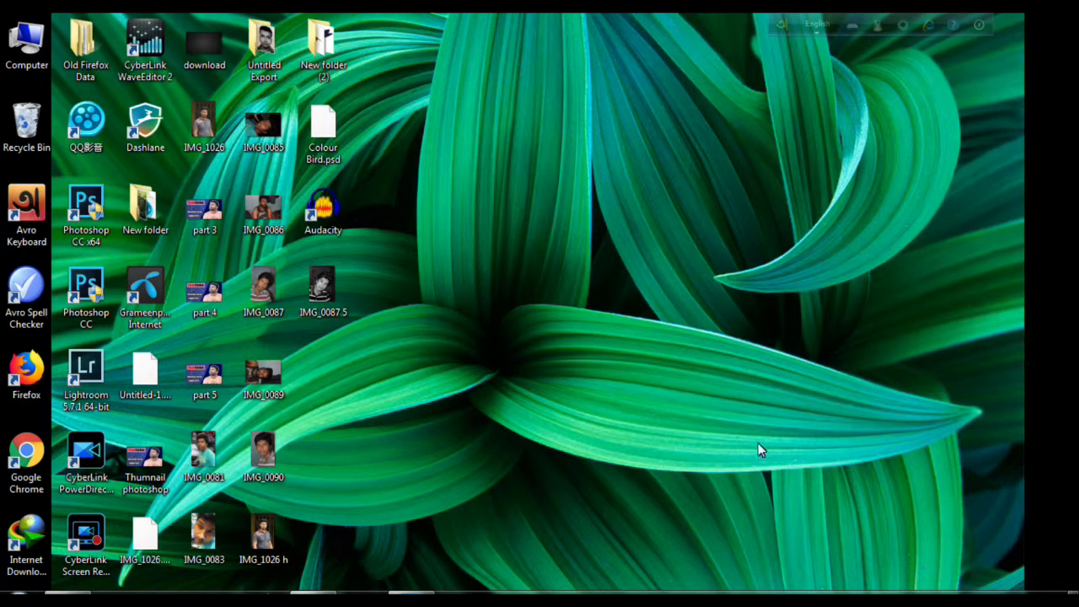
Step: Minimize the Screen Recorder and bring IMG_1026.psd in Photoshop back to the front
left_click(412, 593)
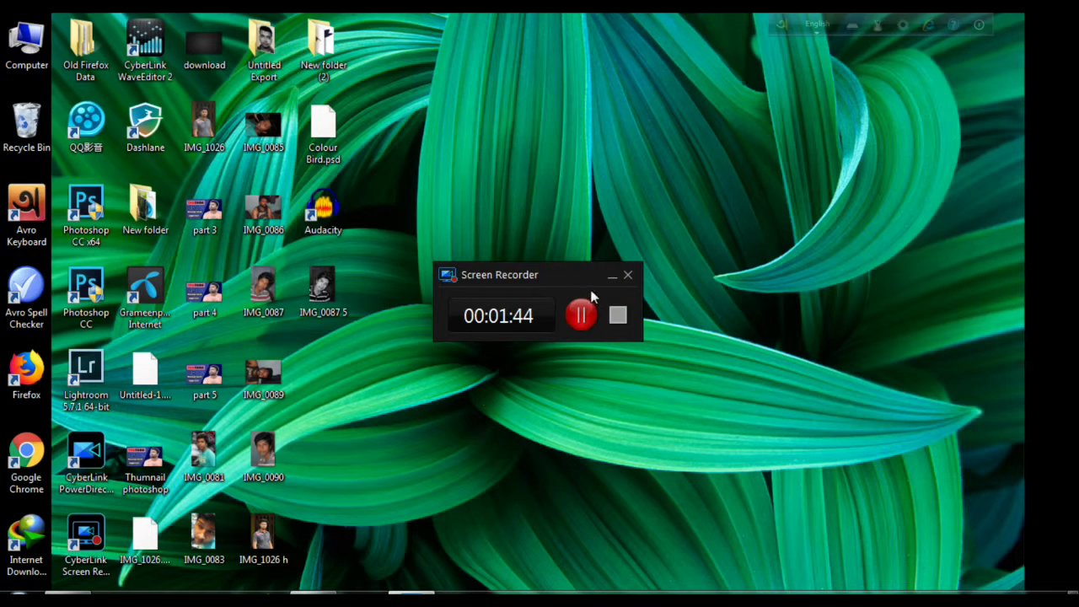
left_click(610, 276)
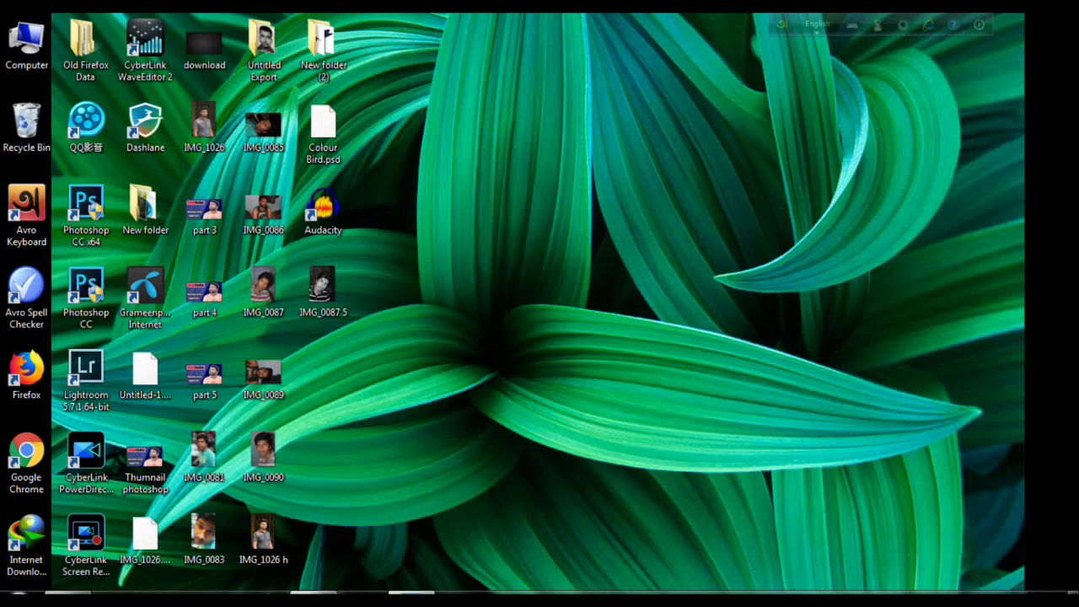
left_click(314, 593)
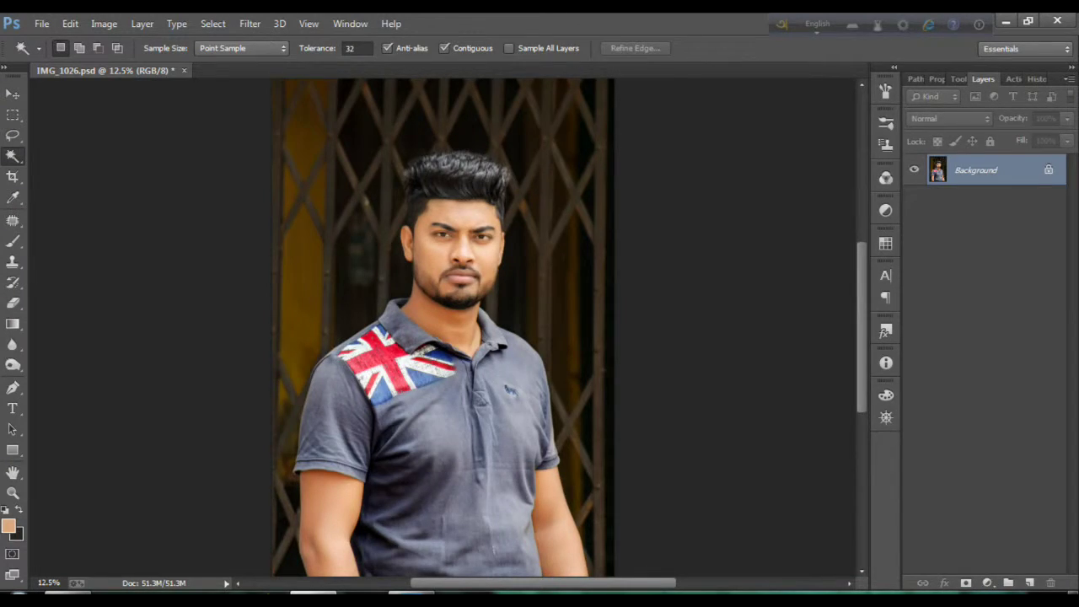
key("ctrl+minus")
key("ctrl+minus")
key("ctrl+plus")
key("ctrl+plus")
scroll(442, 328, "up", 1)
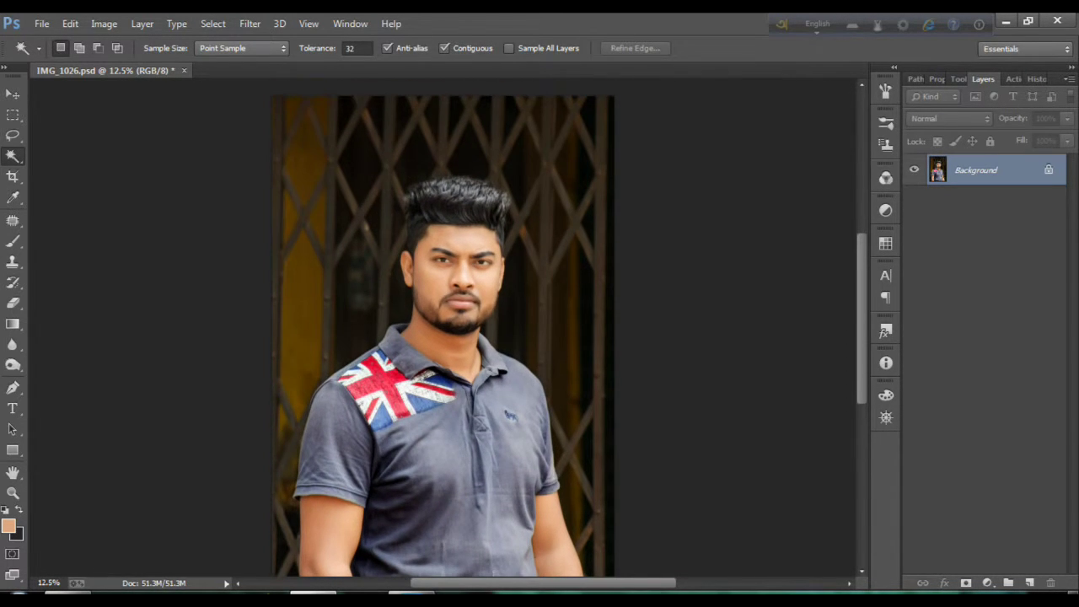
key("ctrl+minus")
key("ctrl+minus")
key("ctrl+plus")
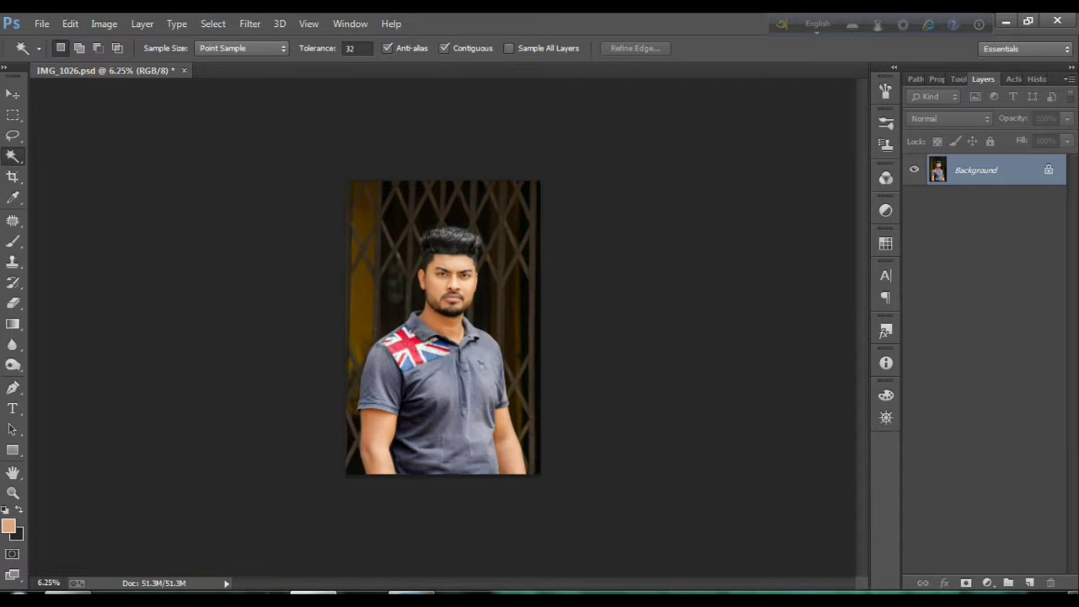
key("ctrl+plus")
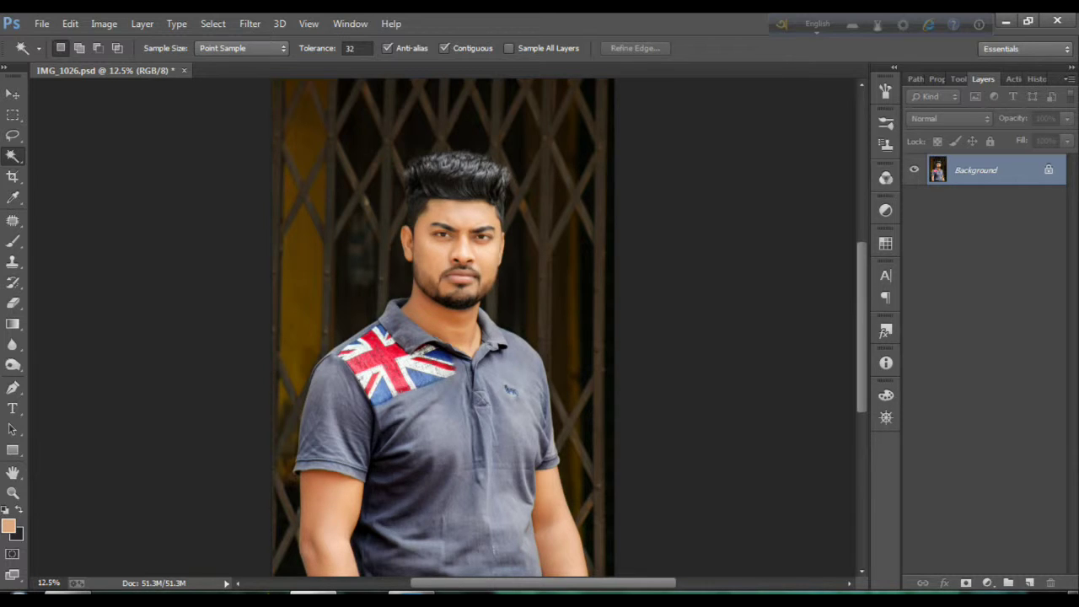
scroll(443, 329, "up", 2)
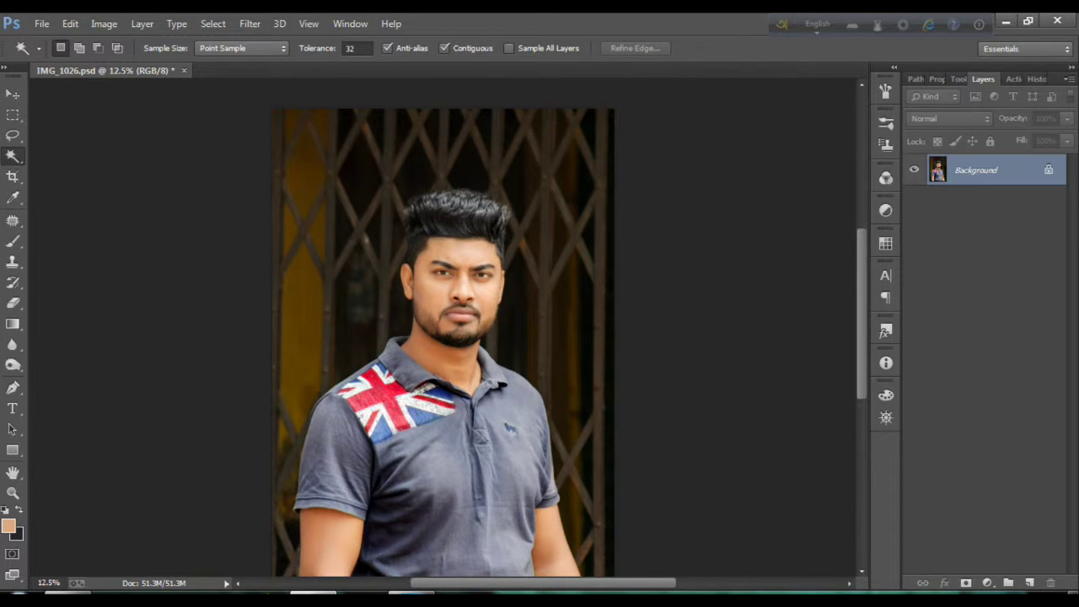
scroll(442, 329, "down", 1)
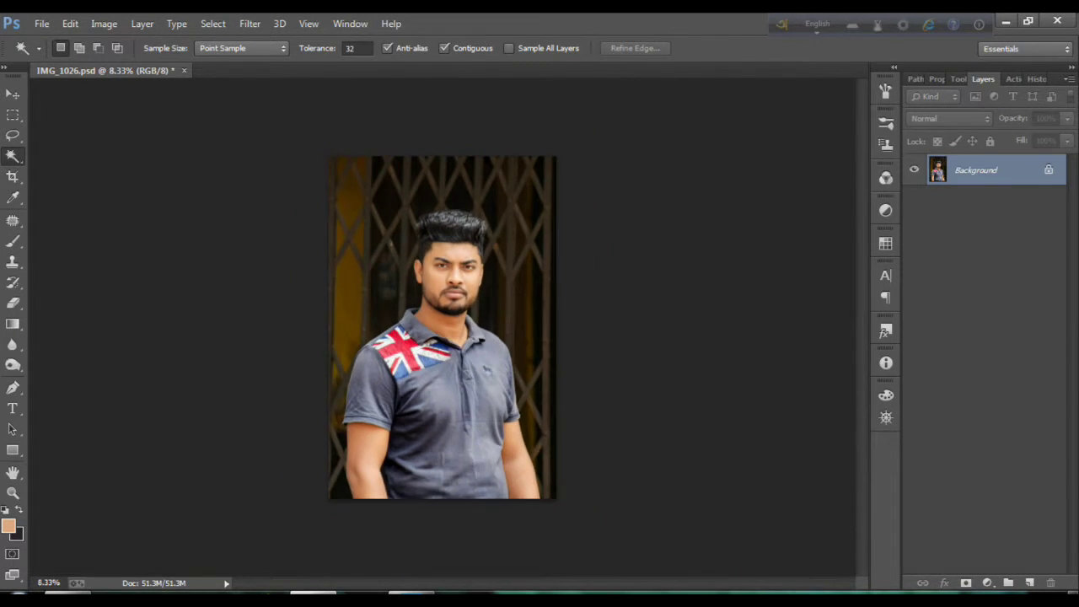
scroll(442, 329, "up", 1)
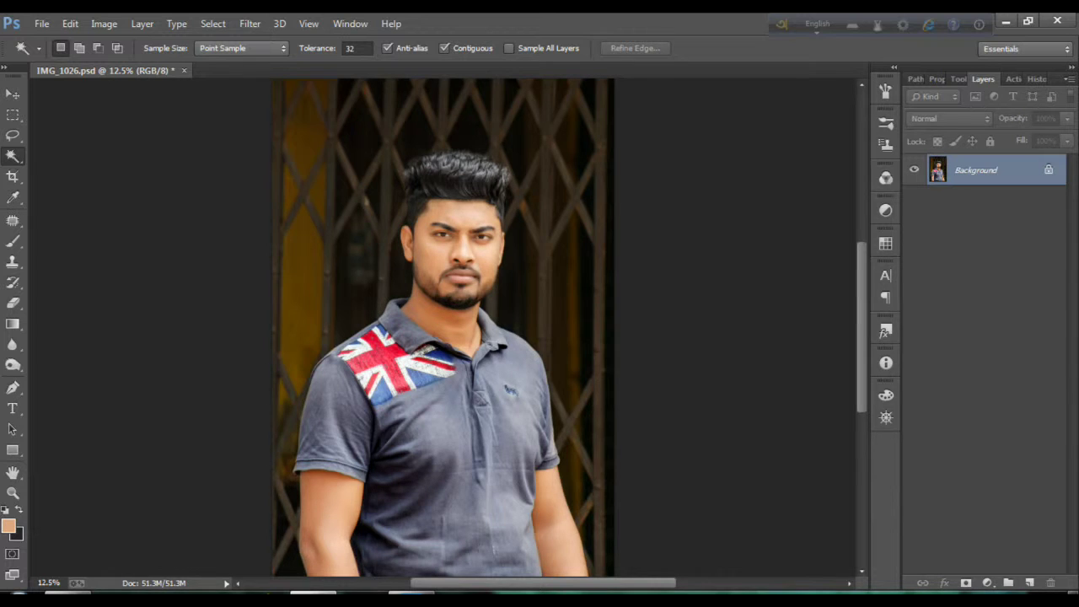
scroll(428, 334, "up", 1)
scroll(428, 333, "up", 1)
scroll(428, 334, "up", 1)
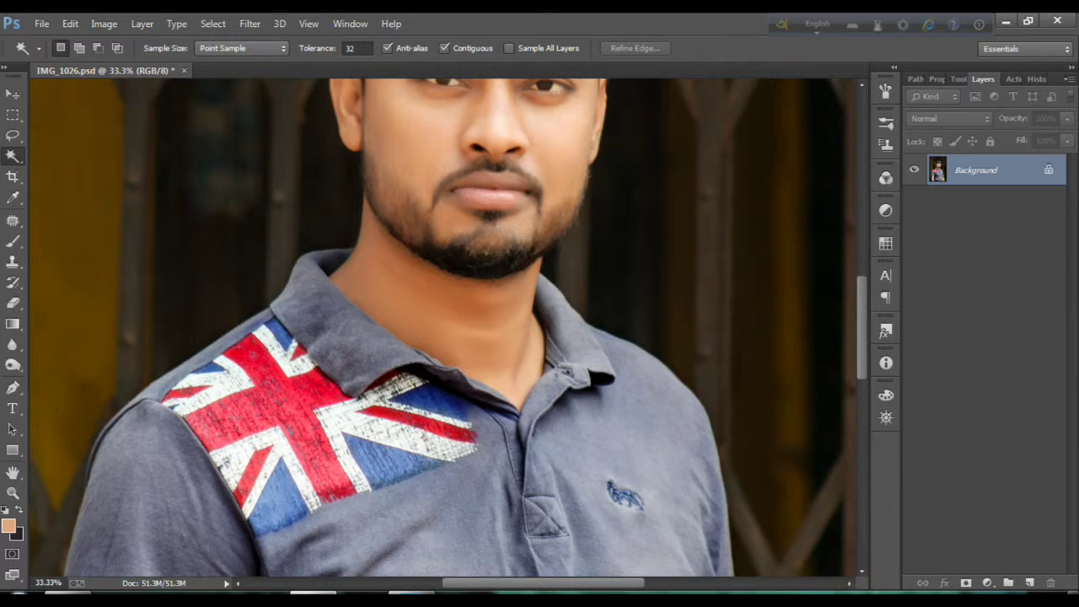
scroll(443, 315, "down", 1)
scroll(434, 304, "down", 1)
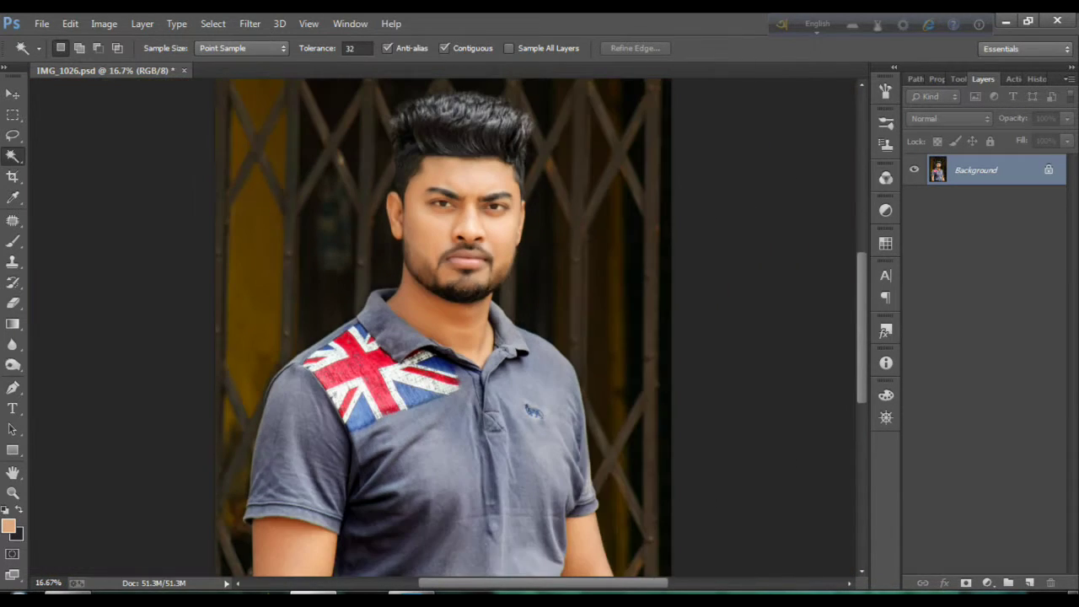
scroll(443, 327, "up", 3)
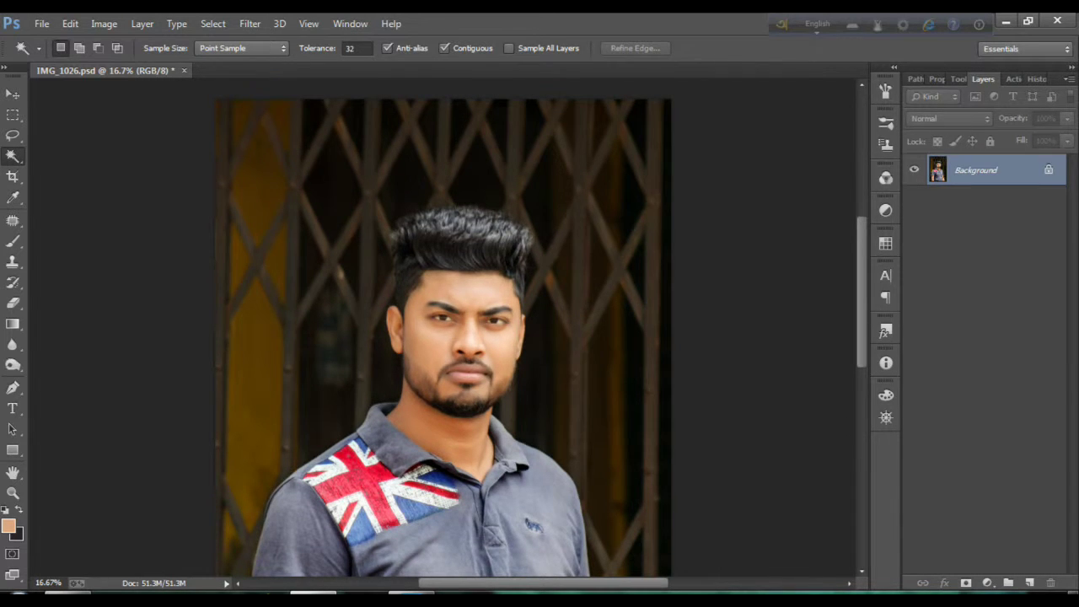
scroll(443, 327, "down", 1)
scroll(443, 327, "down", 1)
scroll(443, 327, "down", 1)
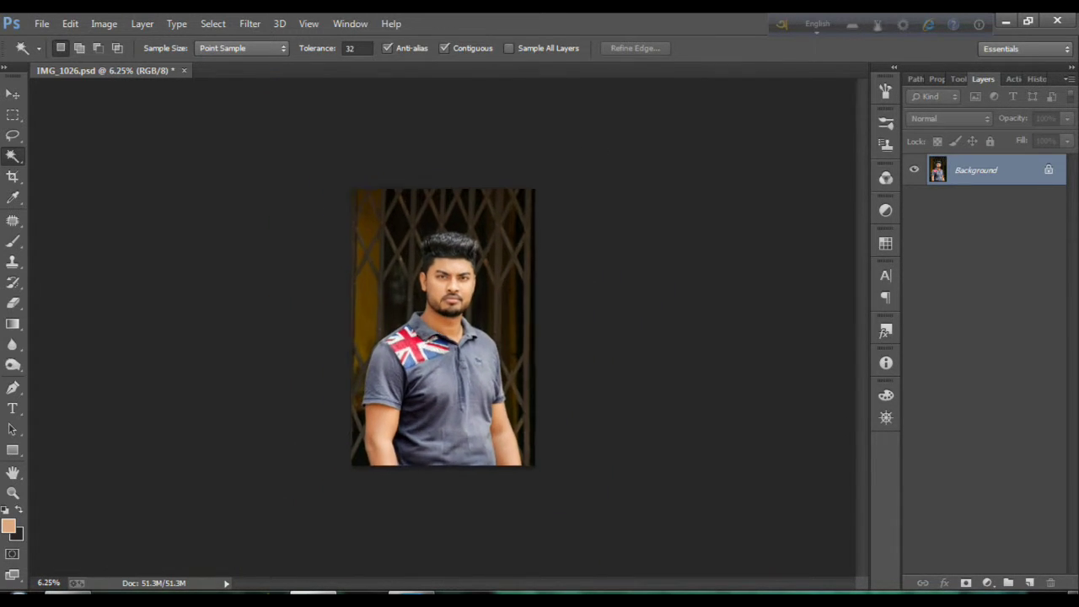
scroll(443, 327, "up", 1)
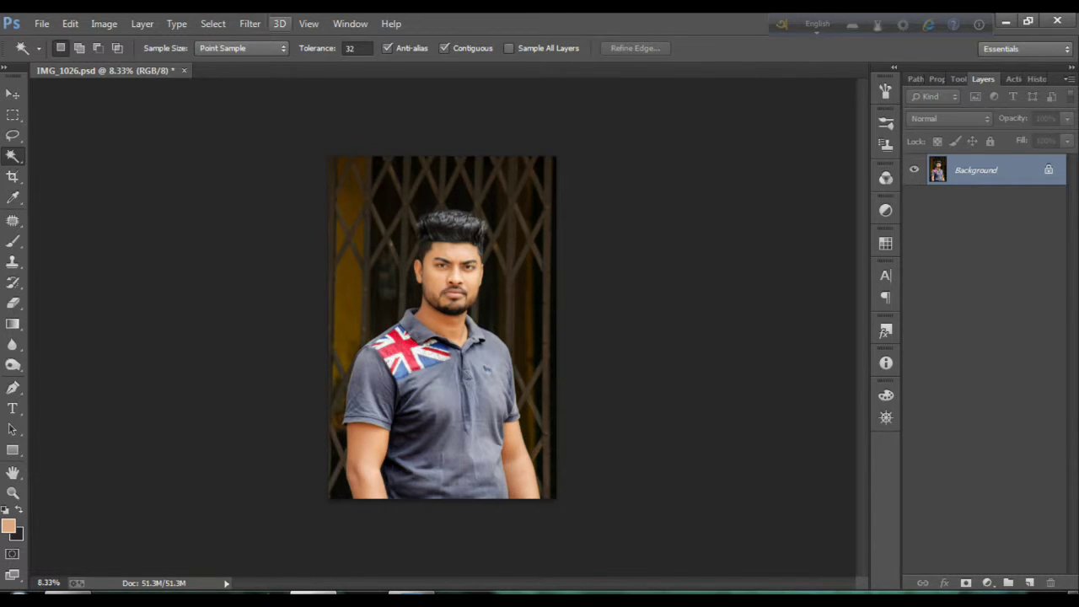
left_click(249, 24)
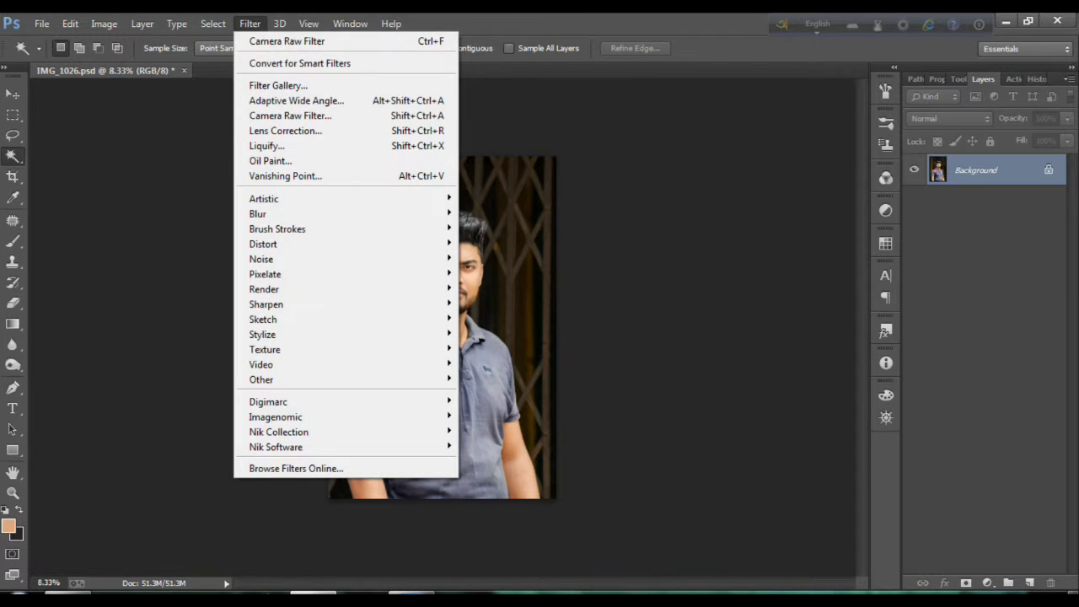
Step: In Camera Raw, set Whites to -67 and Blacks to +13, then apply to the portrait
key("Escape")
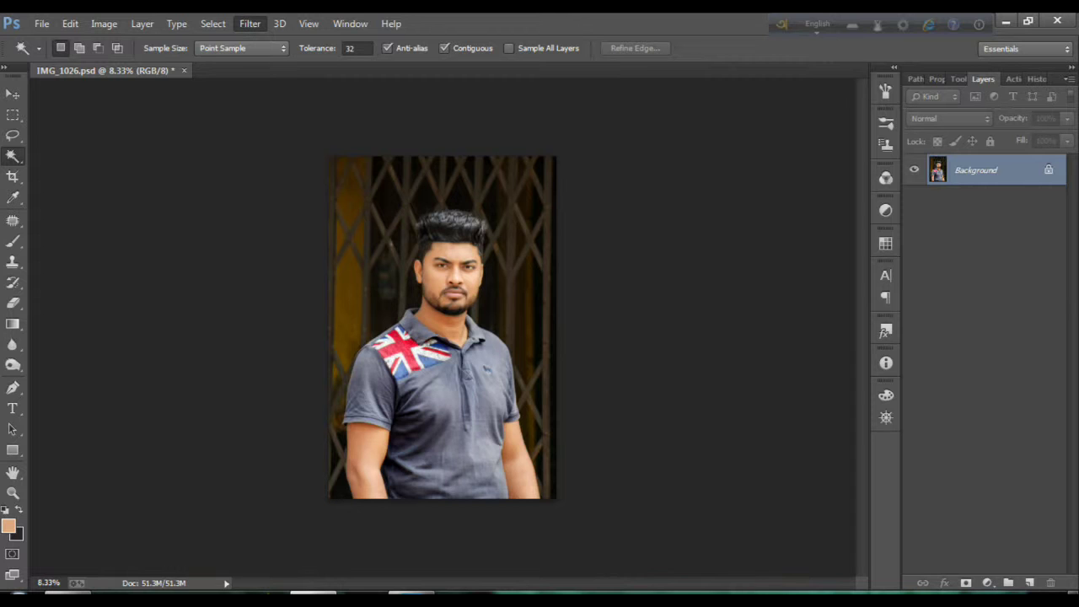
key("ctrl+shift+a")
left_click(945, 425)
type("100")
key("Return")
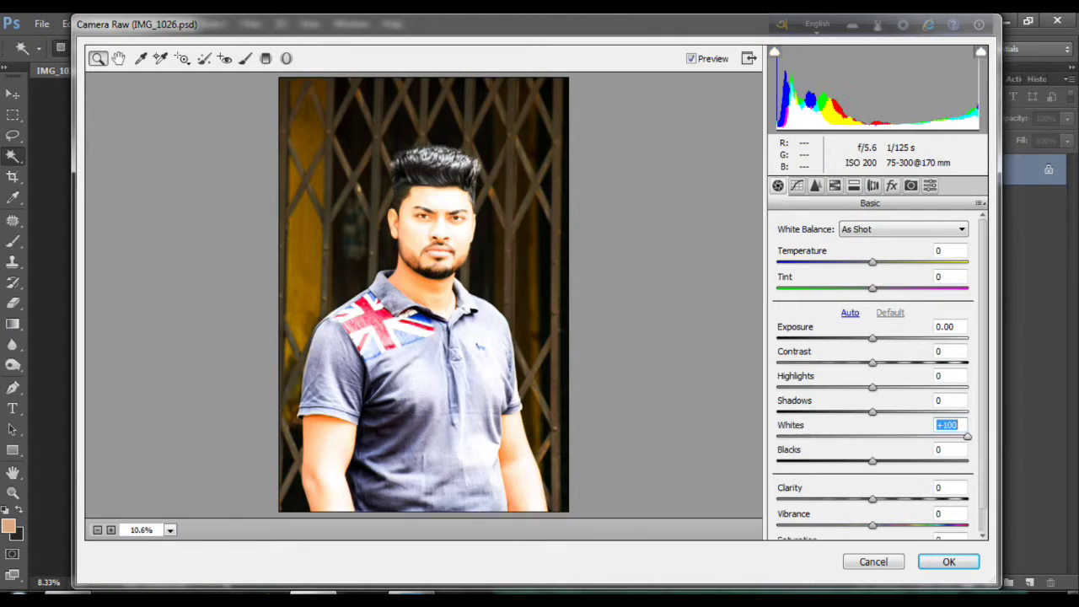
type("-67")
key("Return")
key("Tab")
type("-100")
key("Return")
type("13")
key("Return")
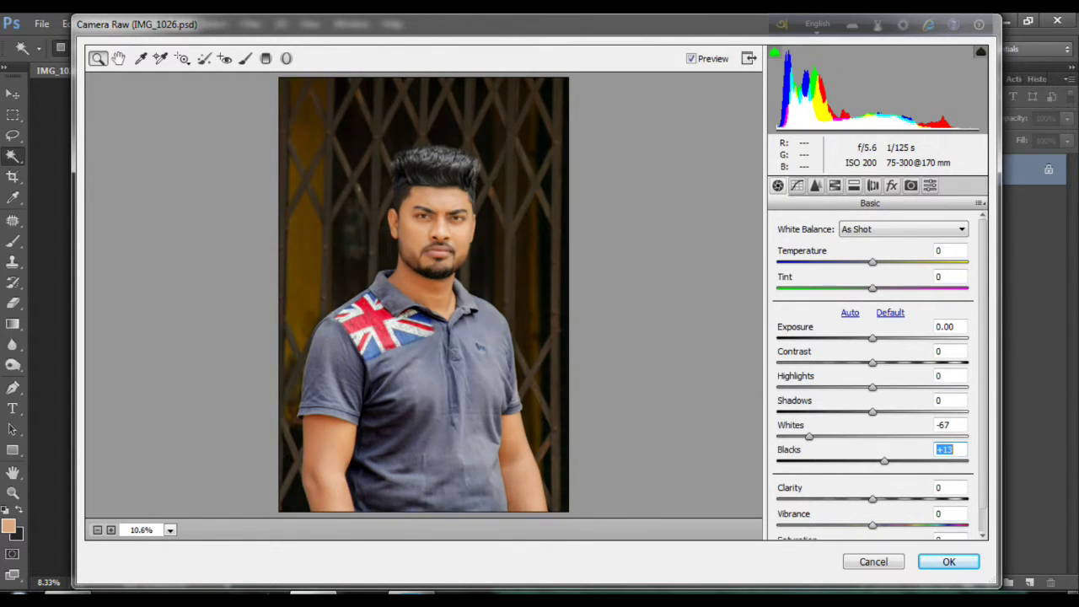
key("Return")
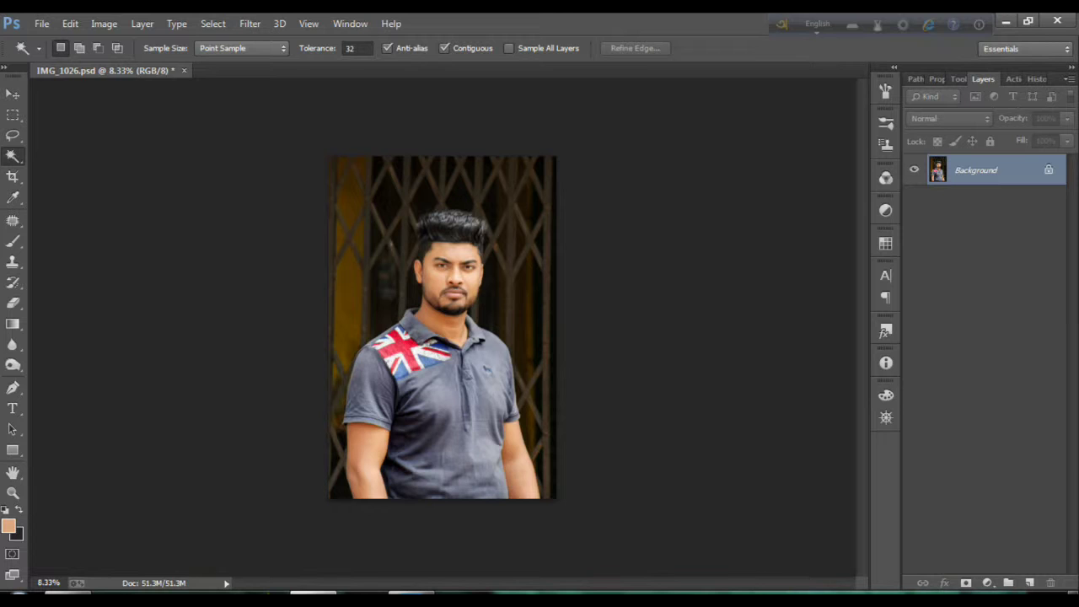
left_click(103, 23)
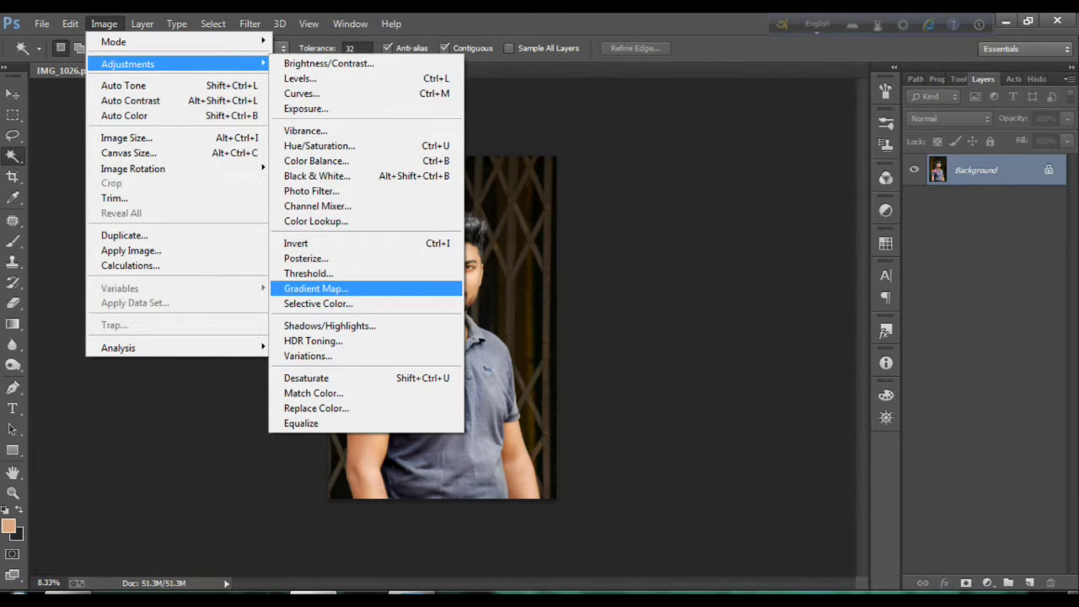
Step: Start a Gradient Map adjustment and bring up its Gradient Editor
left_click(316, 288)
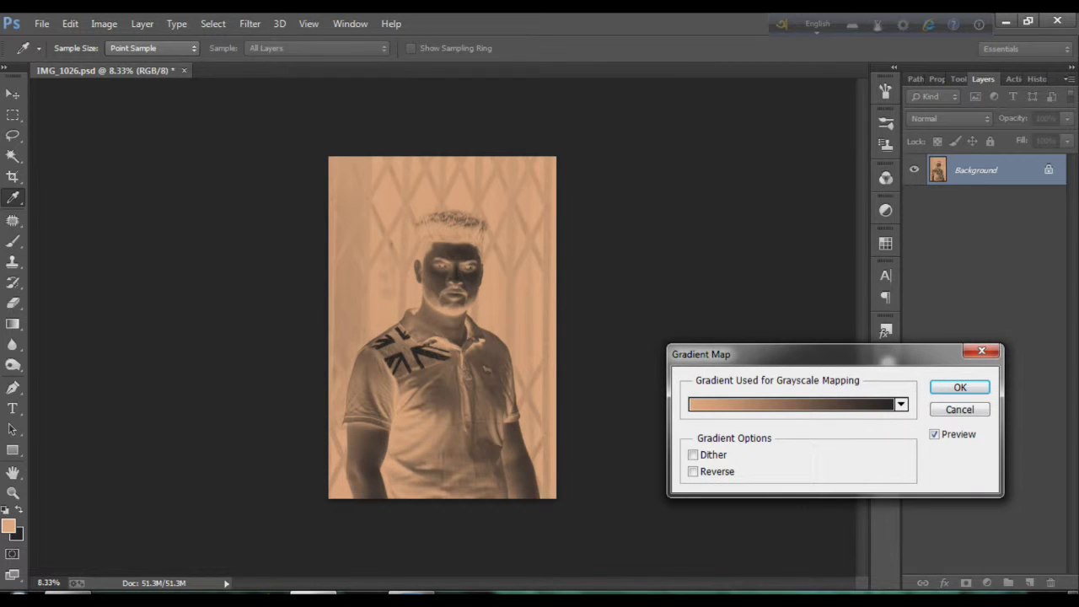
left_click(793, 404)
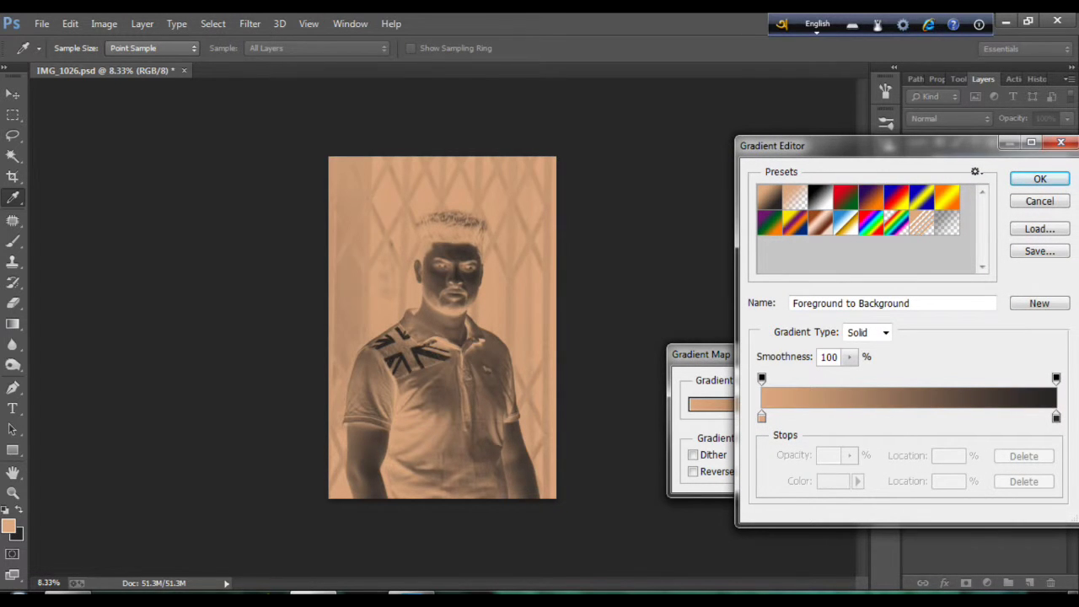
Step: Preview various gradient presets on the portrait, settling on Black, White
left_click(896, 197)
left_click(795, 197)
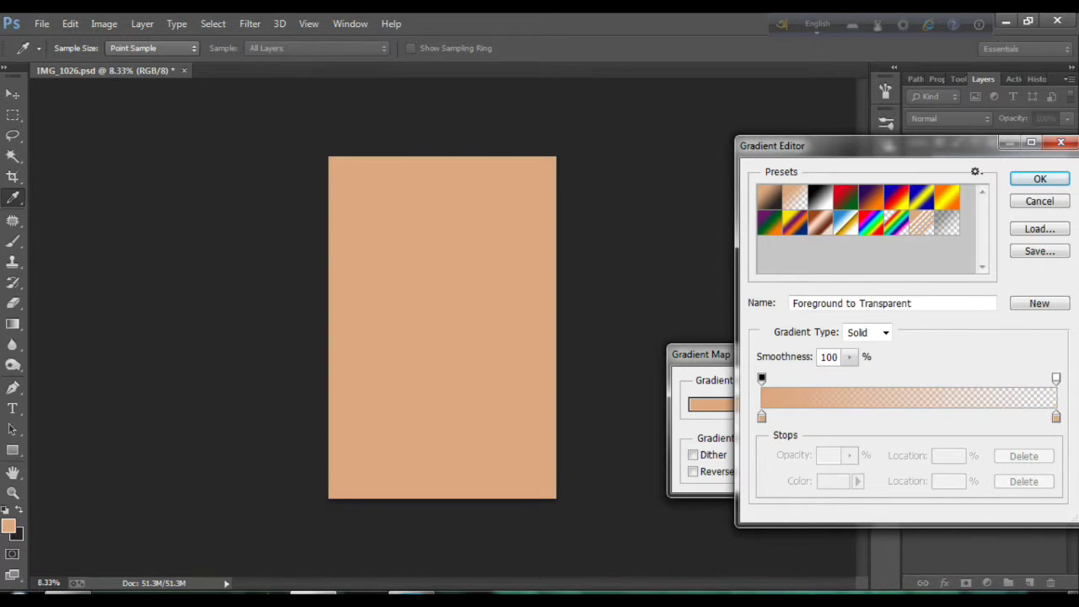
left_click(820, 197)
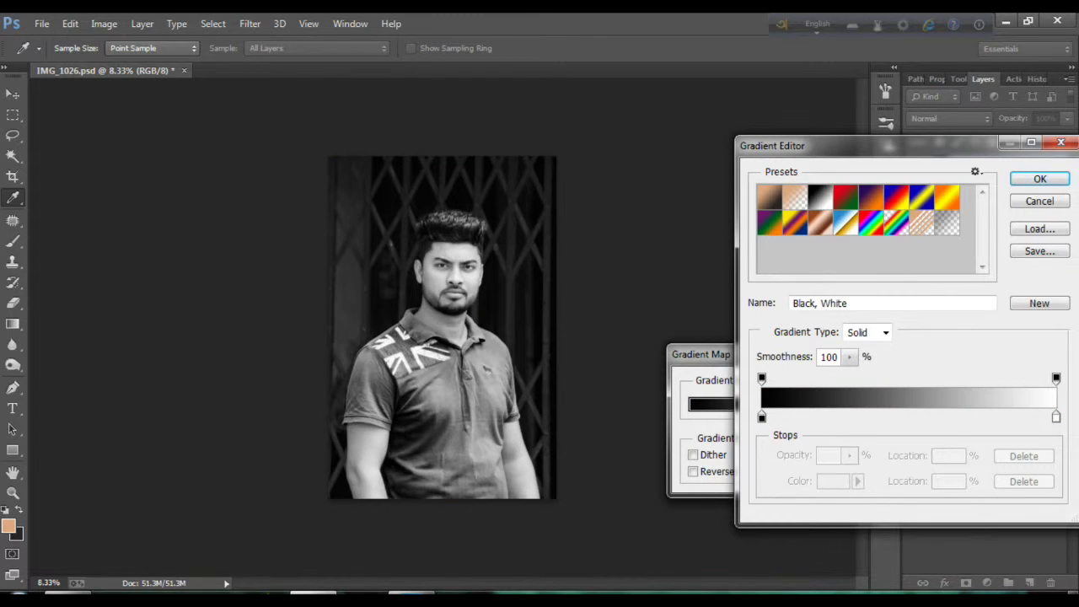
left_click(947, 222)
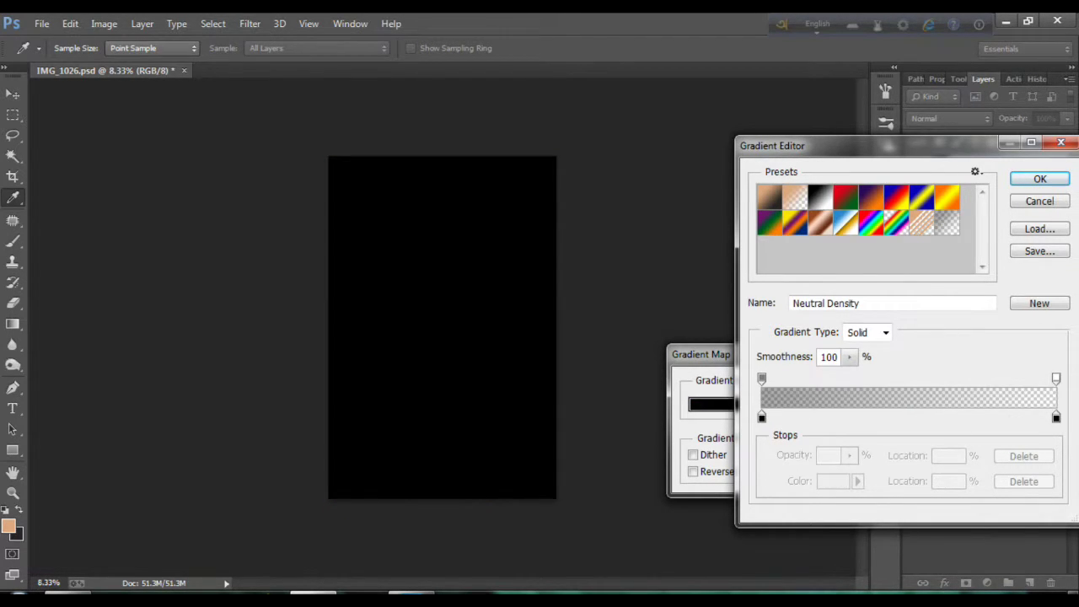
left_click(922, 222)
left_click(896, 222)
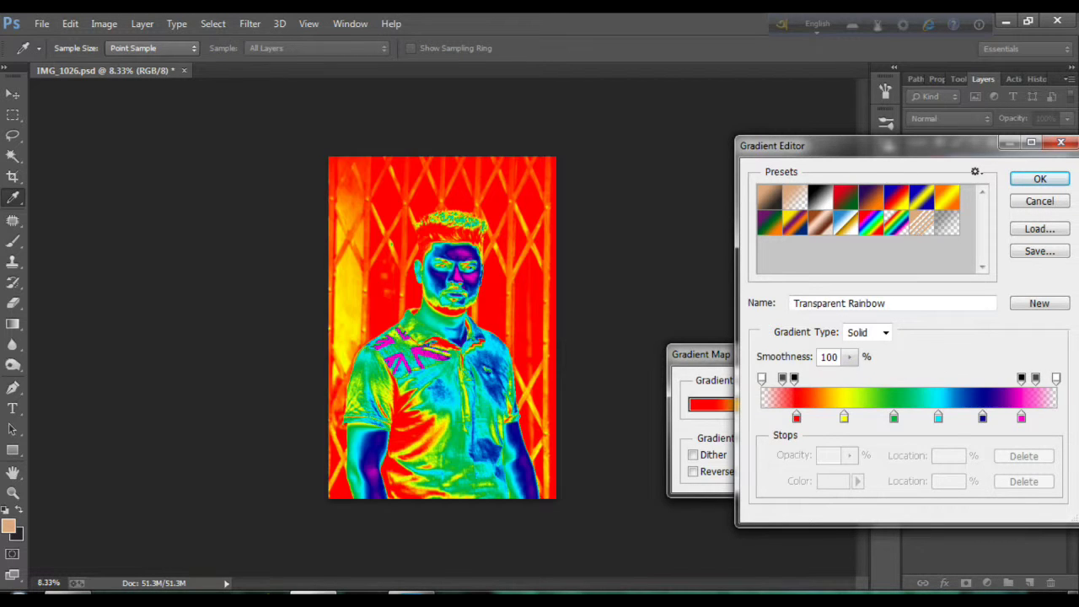
left_click(871, 221)
left_click(896, 222)
left_click(819, 222)
left_click(794, 221)
left_click(769, 222)
left_click(922, 196)
left_click(896, 196)
left_click(846, 197)
left_click(819, 196)
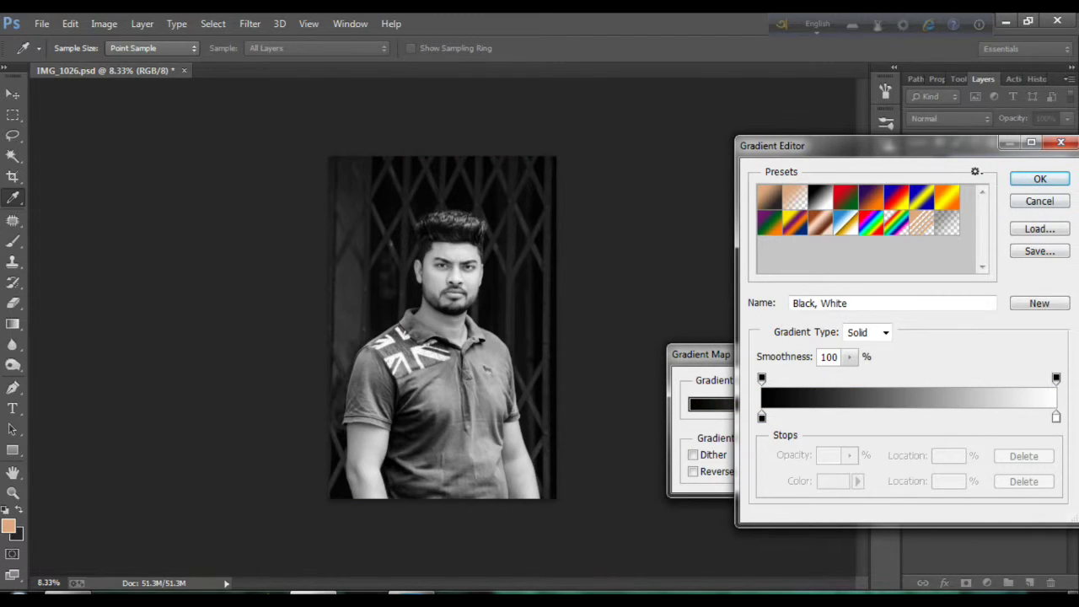
Step: Move the Gradient Editor aside, cancel it to keep the default mapping, and zoom in
mouse_move(793, 145)
left_mouse_down()
mouse_move(611, 159)
mouse_move(8, 126)
mouse_move(484, 139)
mouse_move(686, 125)
left_mouse_up()
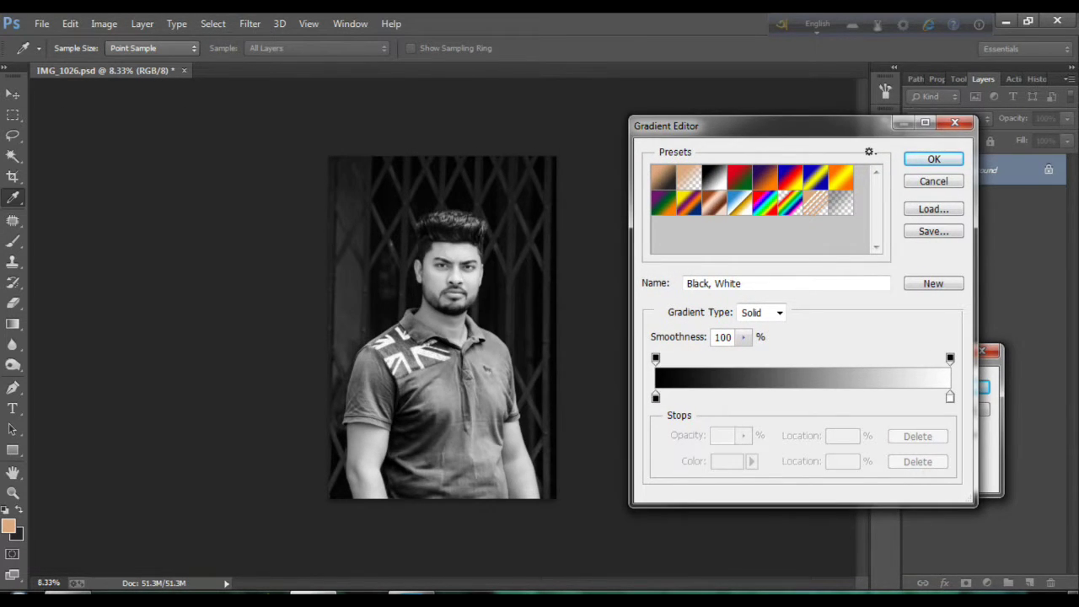
left_click_drag(687, 125, 757, 153)
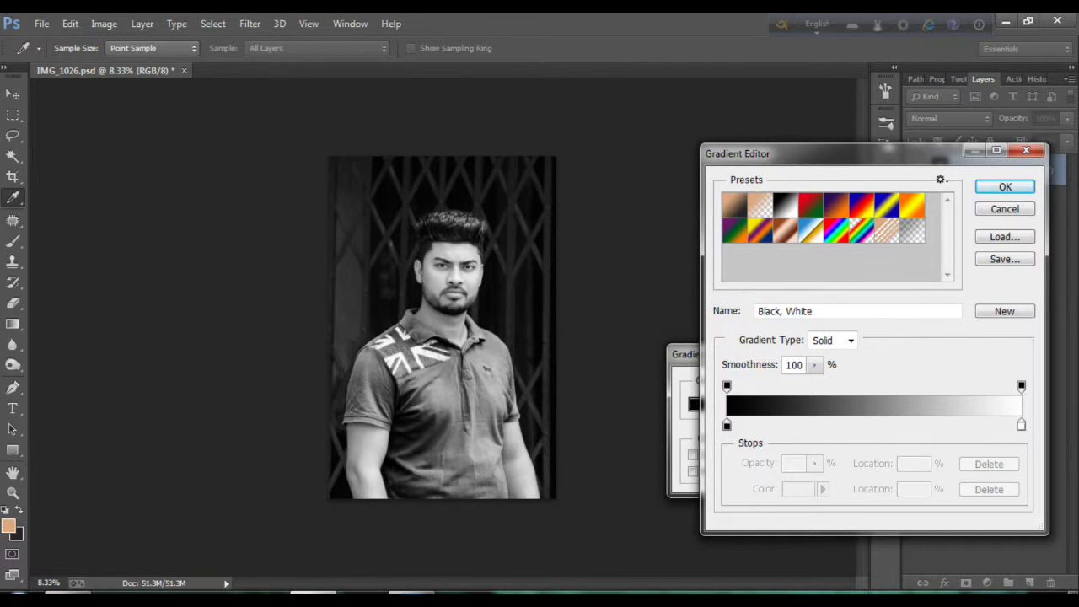
left_click(1004, 208)
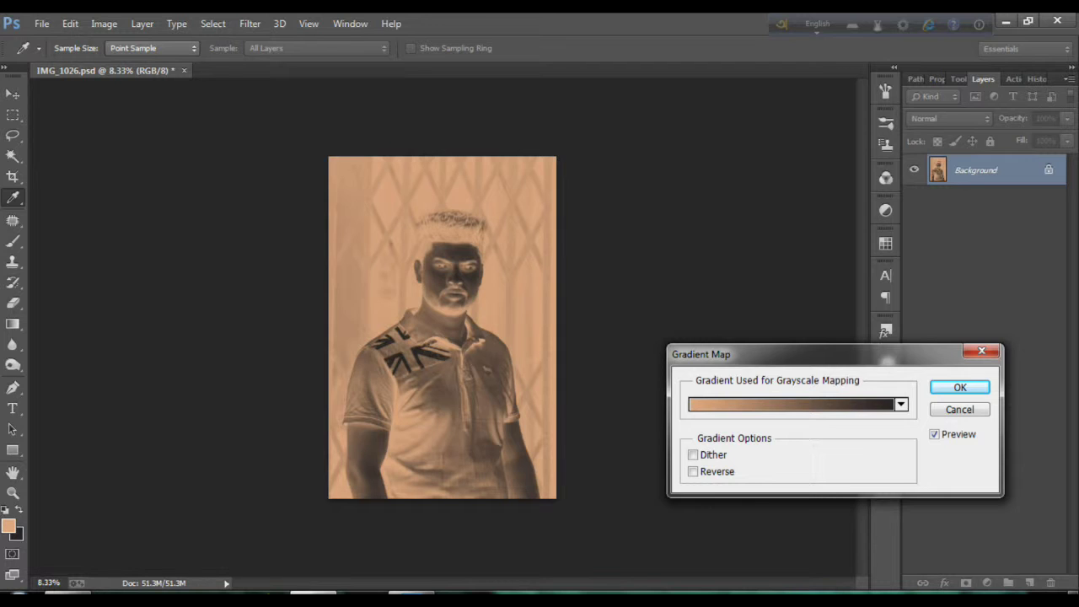
key("ctrl+plus")
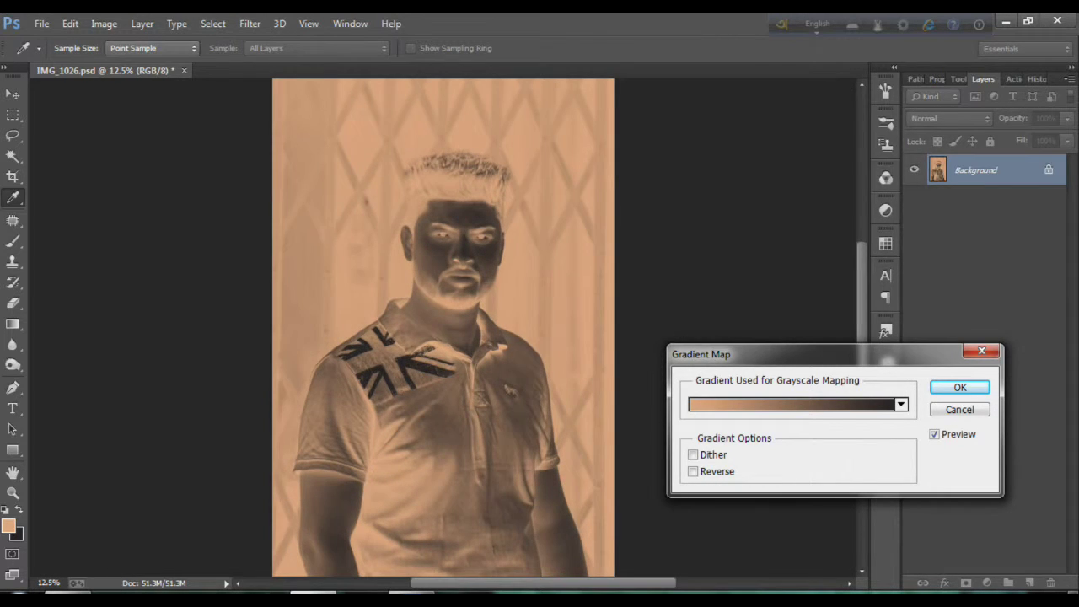
left_click(792, 405)
left_click(785, 205)
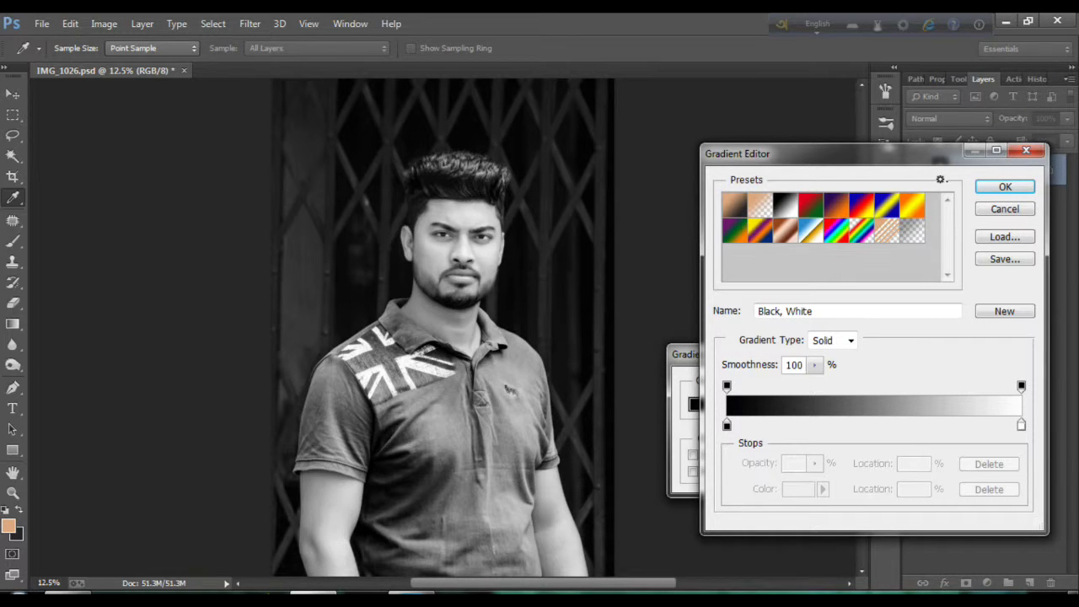
left_click_drag(726, 425, 780, 425)
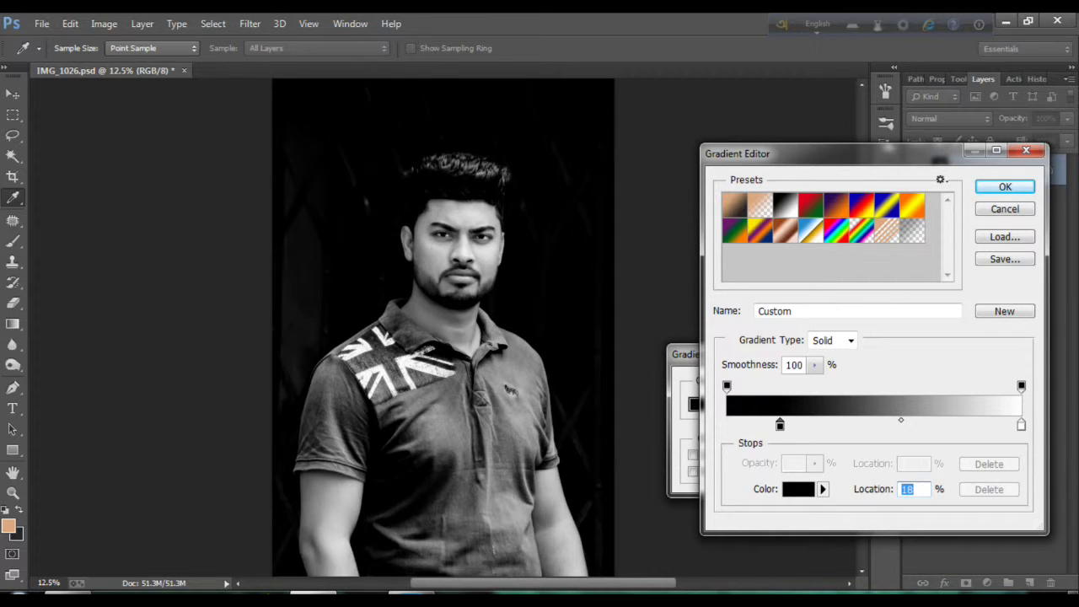
left_click_drag(1021, 424, 916, 424)
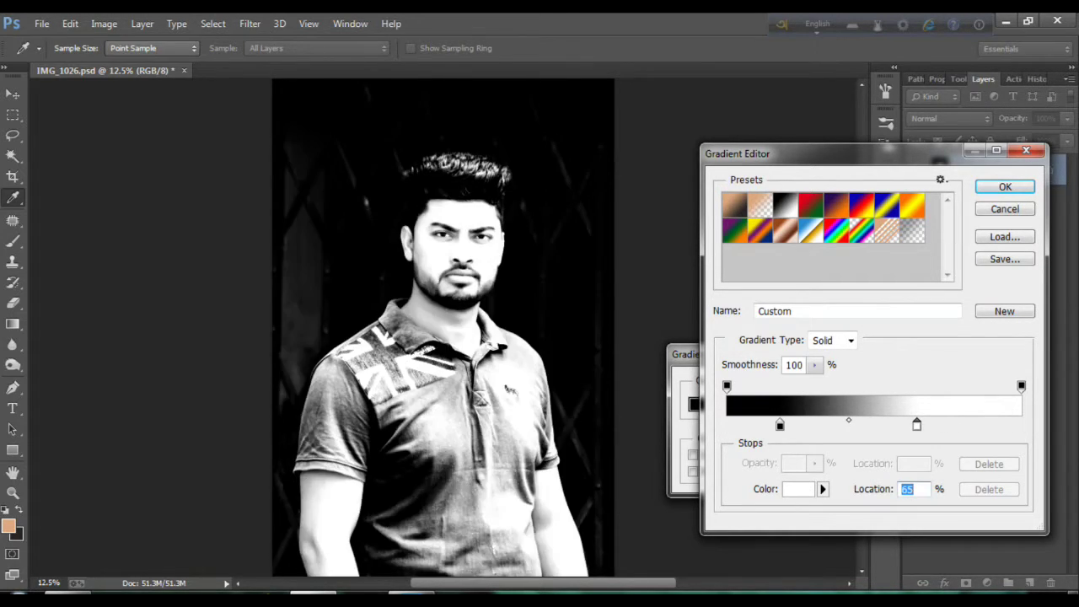
key("ctrl+z")
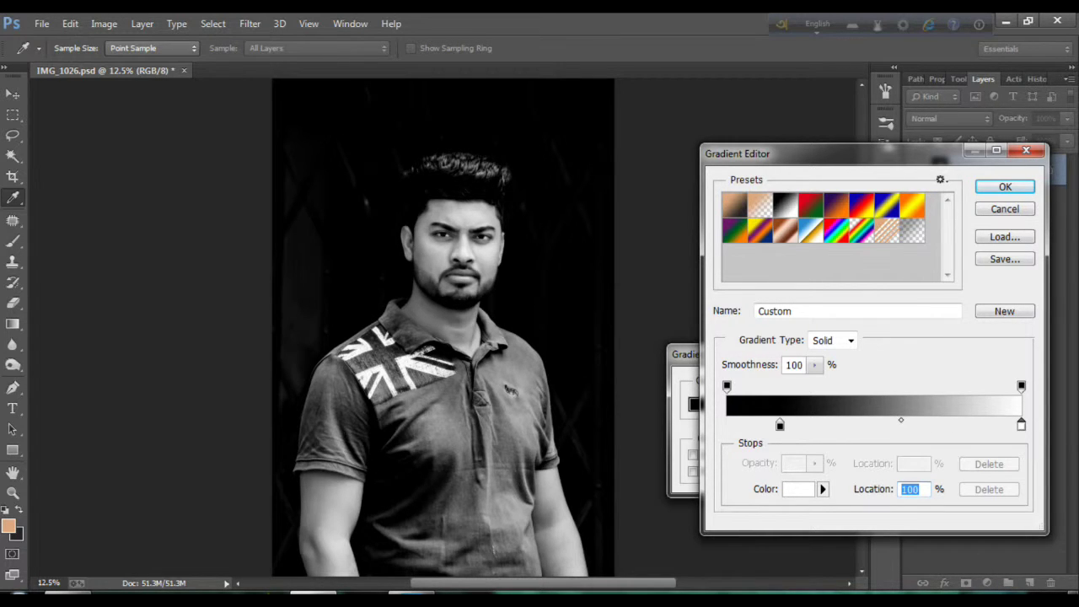
left_click_drag(780, 424, 727, 424)
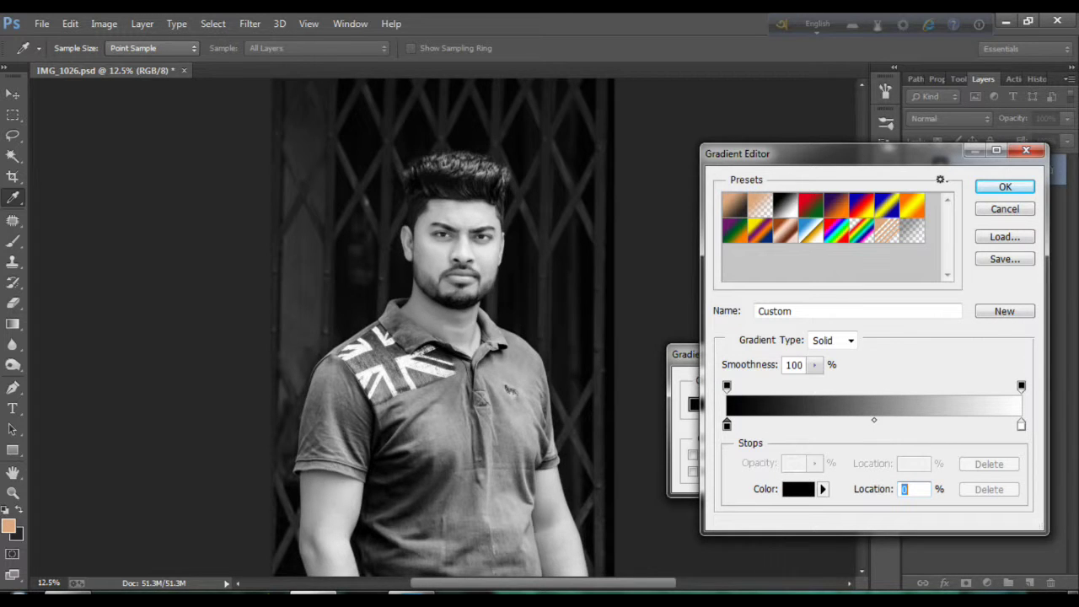
left_click_drag(727, 424, 742, 424)
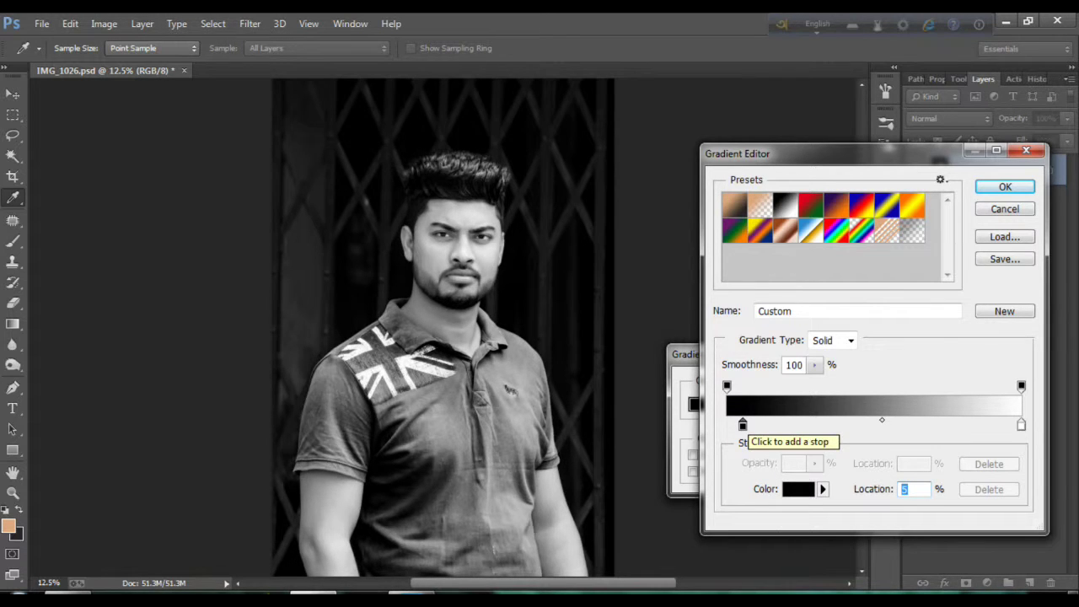
left_click_drag(742, 424, 775, 424)
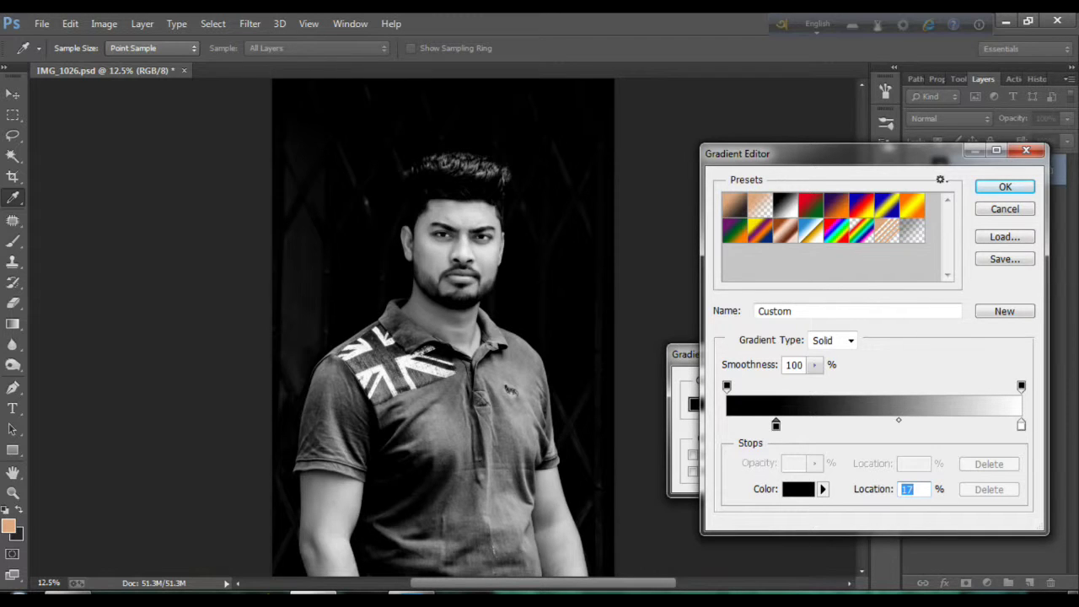
left_click_drag(776, 424, 727, 424)
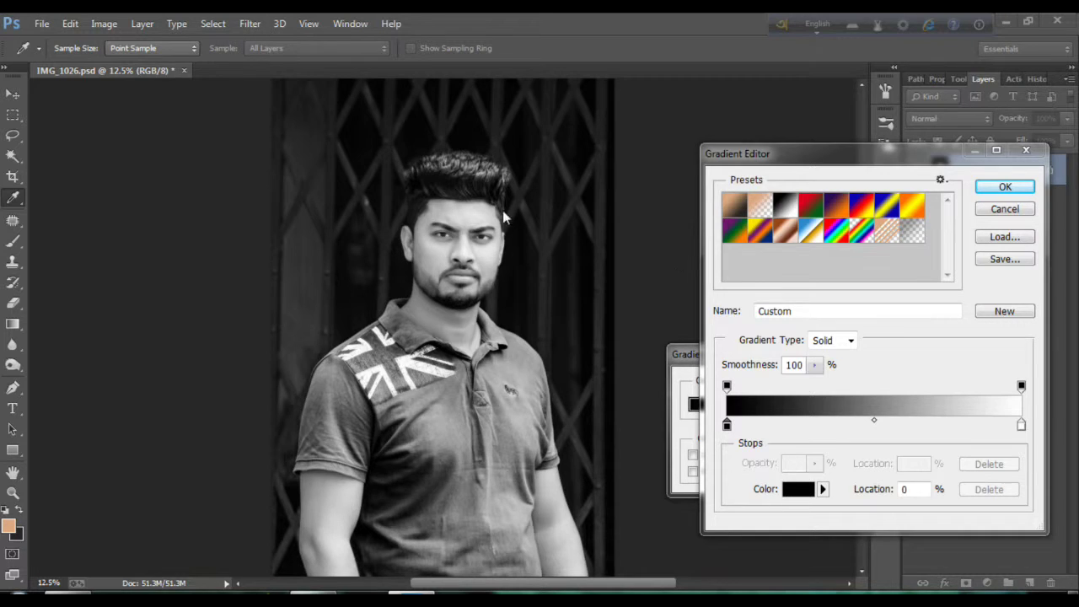
left_click(727, 425)
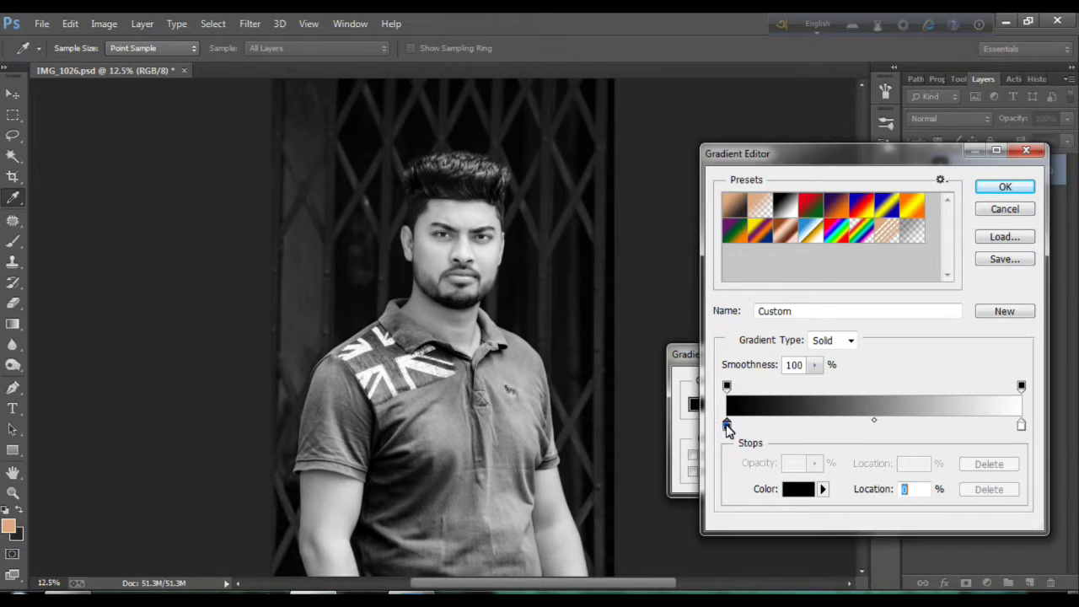
left_click_drag(726, 425, 923, 425)
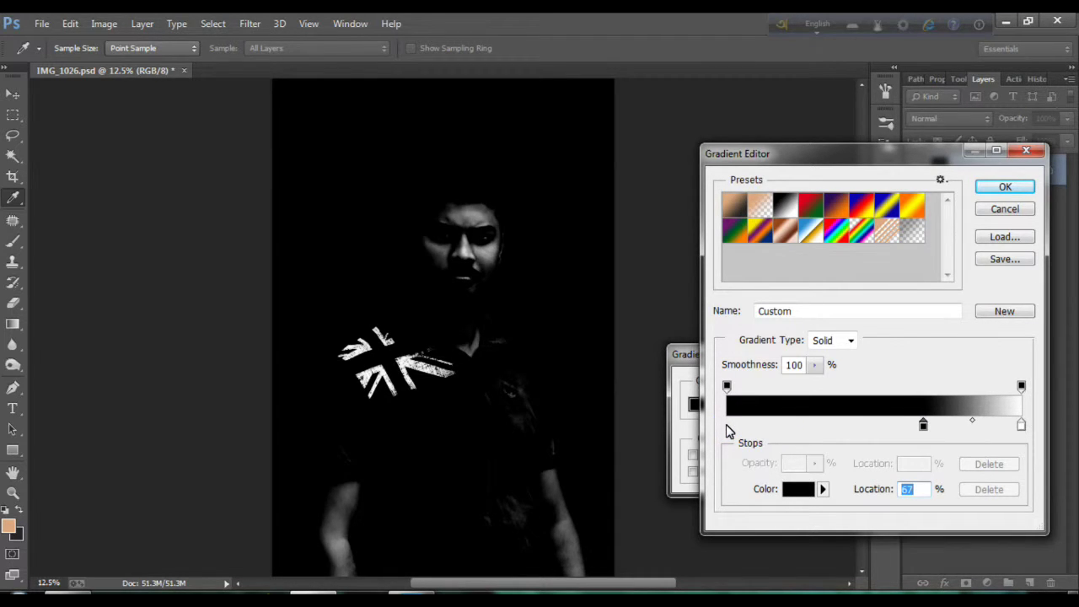
left_click_drag(923, 425, 891, 425)
left_click(835, 425)
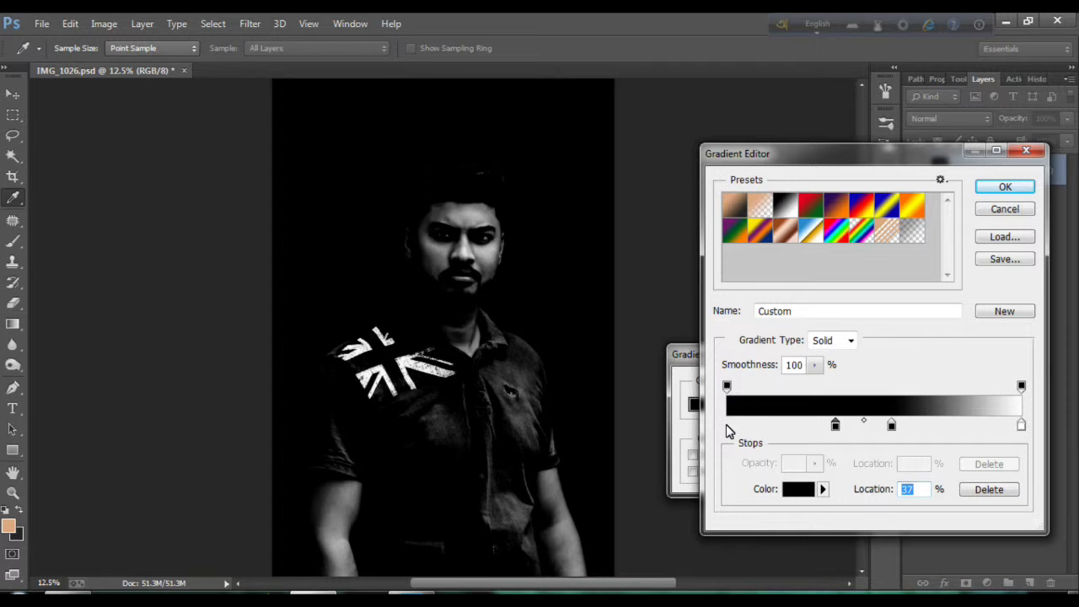
key("Return")
key("BackSpace")
key("Down")
key("Down")
key("Down")
key("Down")
key("Down")
key("Down")
key("Down")
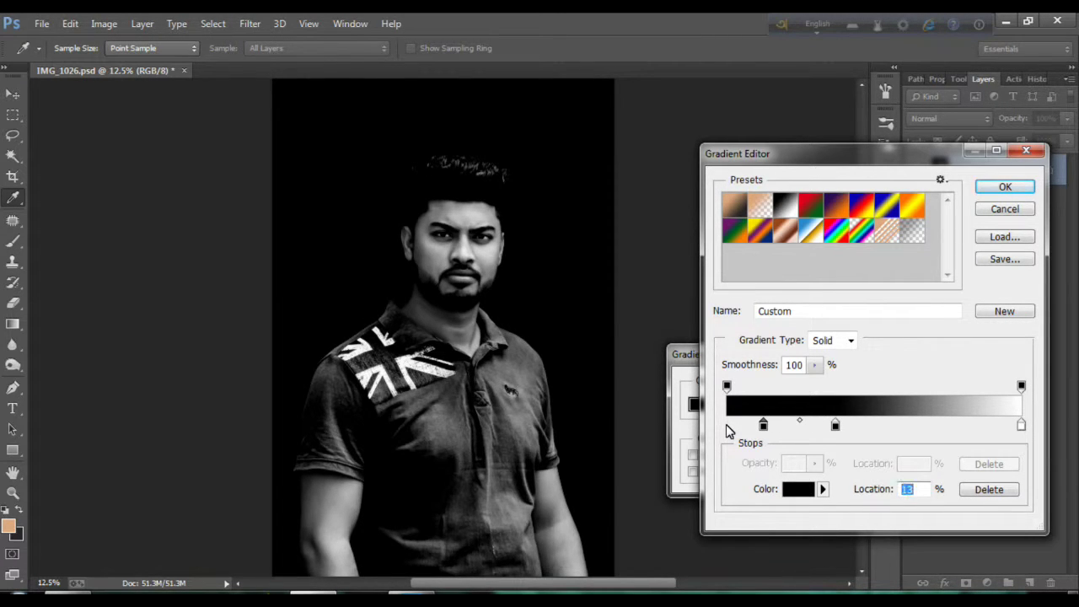
key("Escape")
left_click(725, 407)
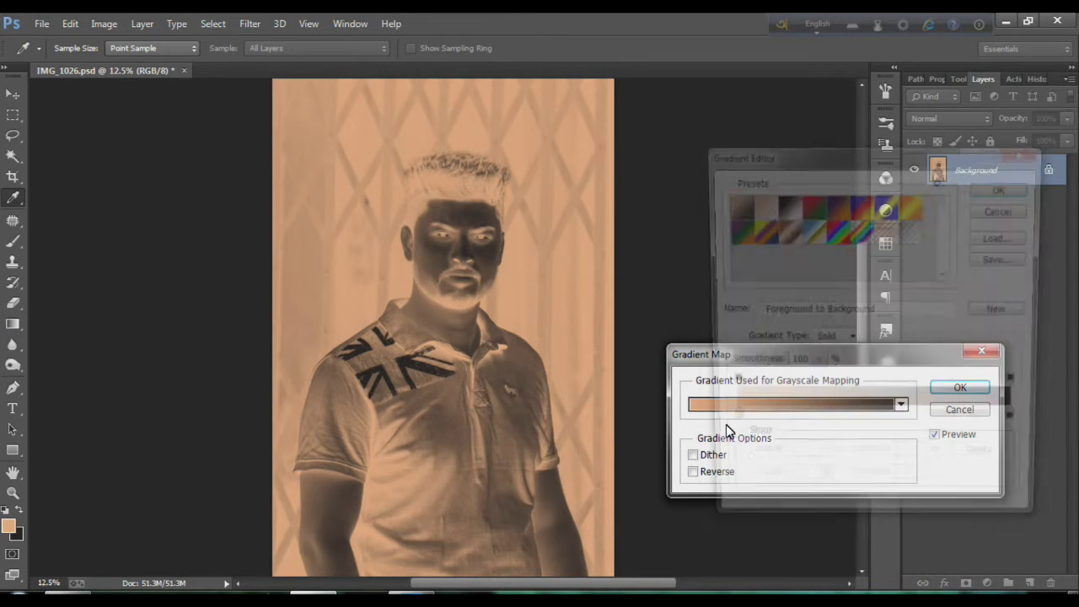
Step: Choose the Black, White gradient and delete its extra right opacity stop
left_click(784, 204)
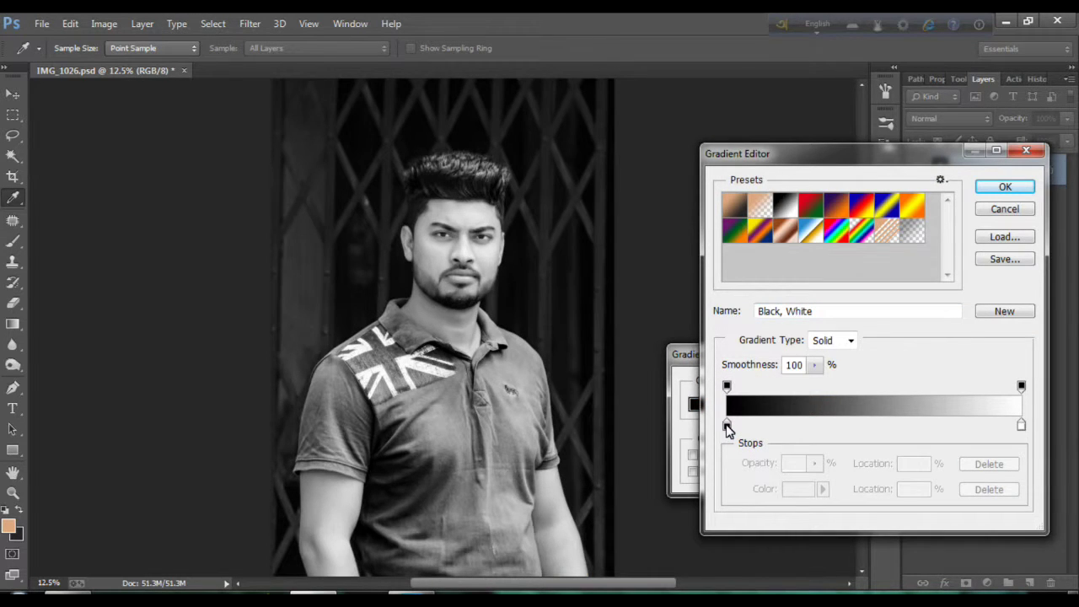
left_click_drag(728, 425, 754, 425)
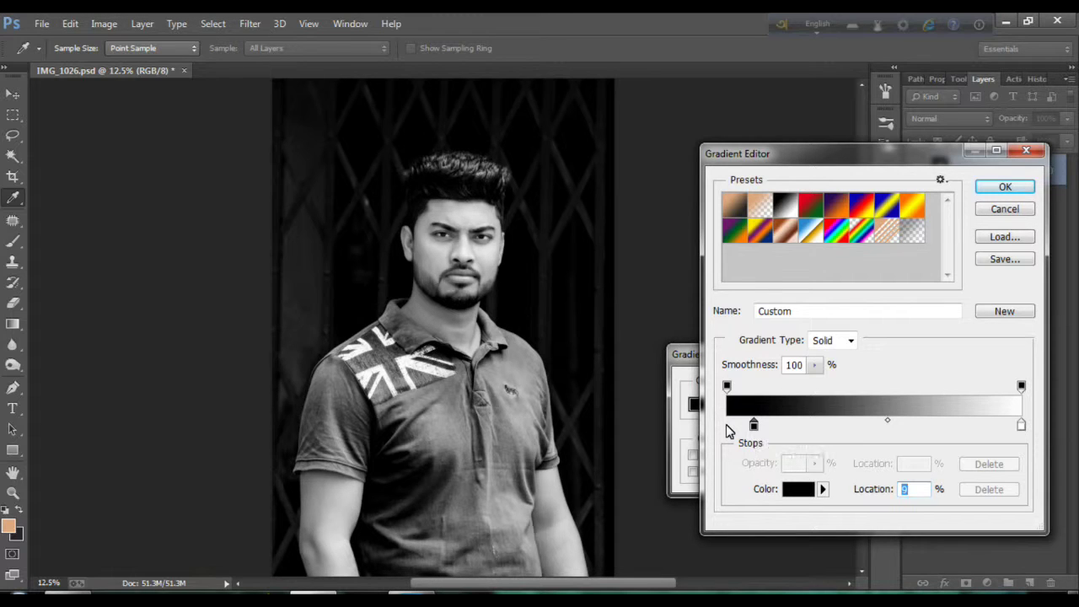
left_click_drag(727, 386, 939, 386)
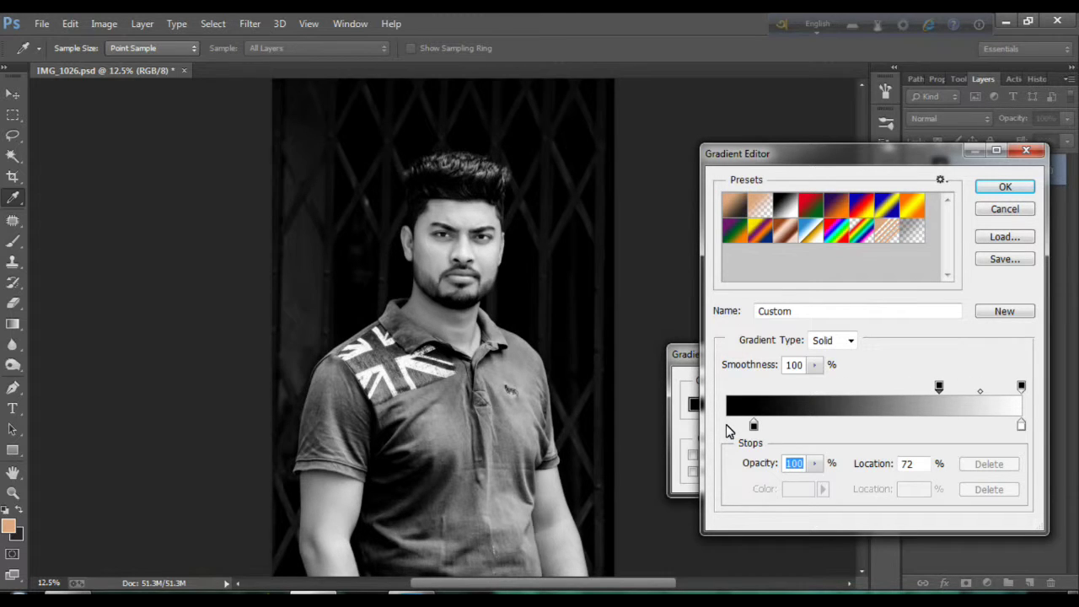
left_click_drag(939, 386, 726, 386)
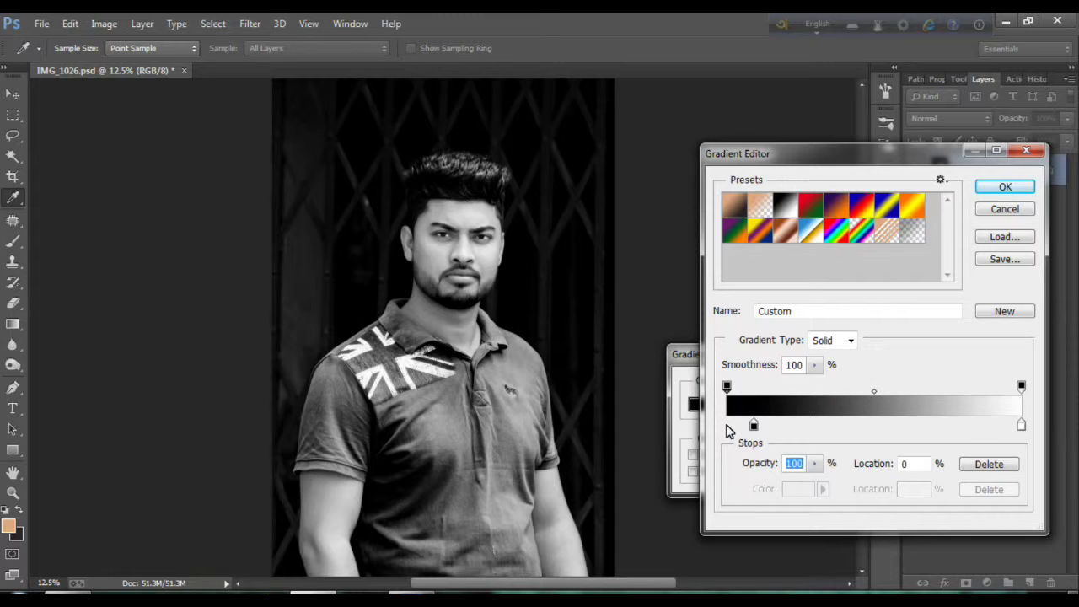
mouse_move(1021, 387)
left_mouse_down()
mouse_move(861, 386)
mouse_move(1020, 386)
left_mouse_up()
key("Delete")
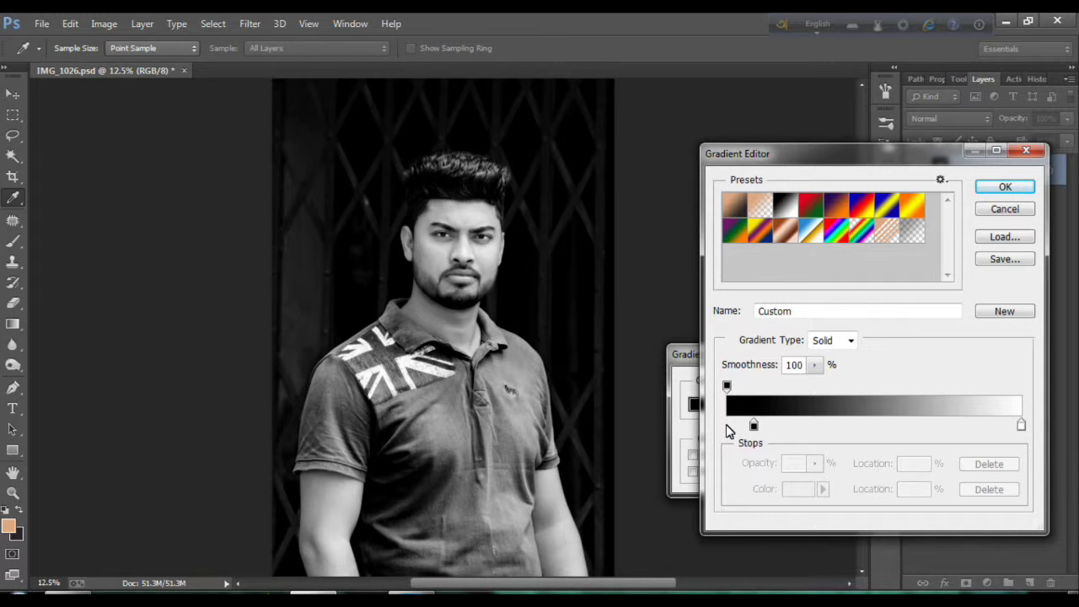
Step: Set the black colour stop to 19% and apply the custom gradient map
left_click_drag(753, 425, 880, 425)
key("ctrl+z")
key("ctrl+z")
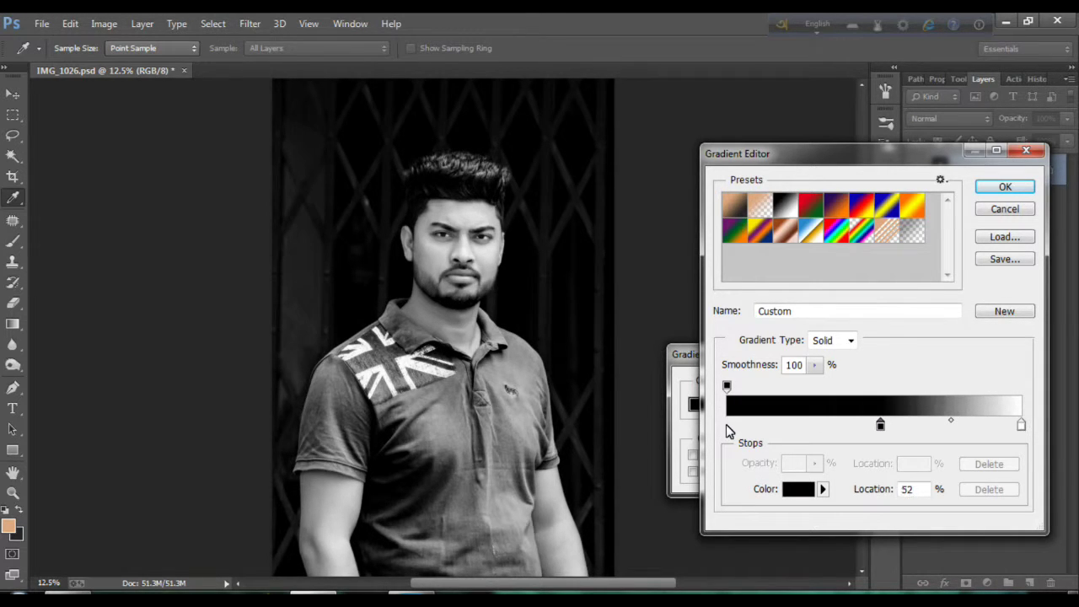
key("Down")
key("Down")
key("Down")
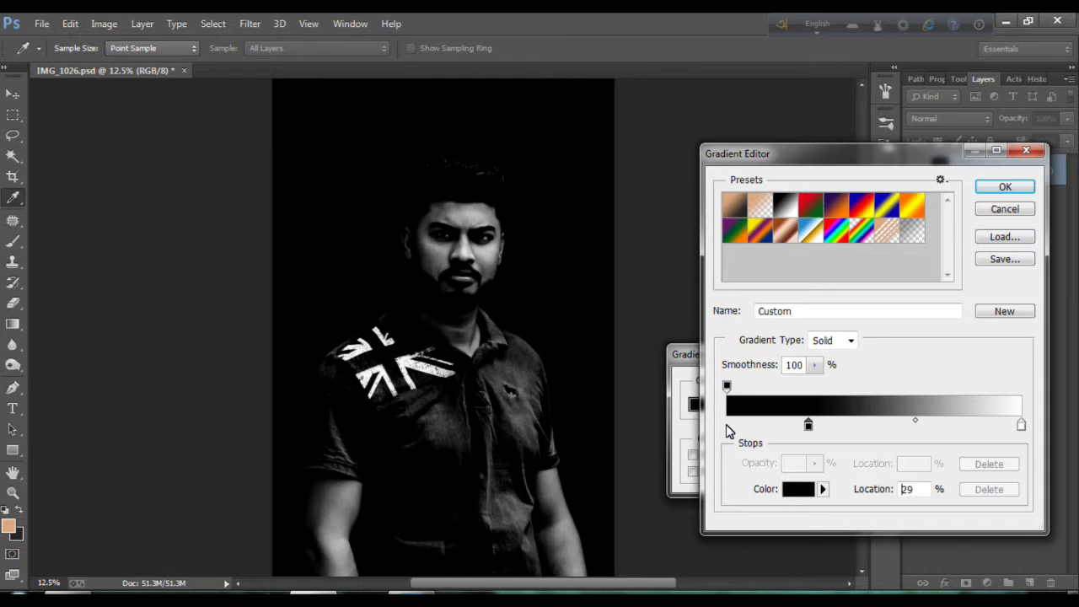
key("Down")
key("Down")
key("Down")
key("Down")
key("Down")
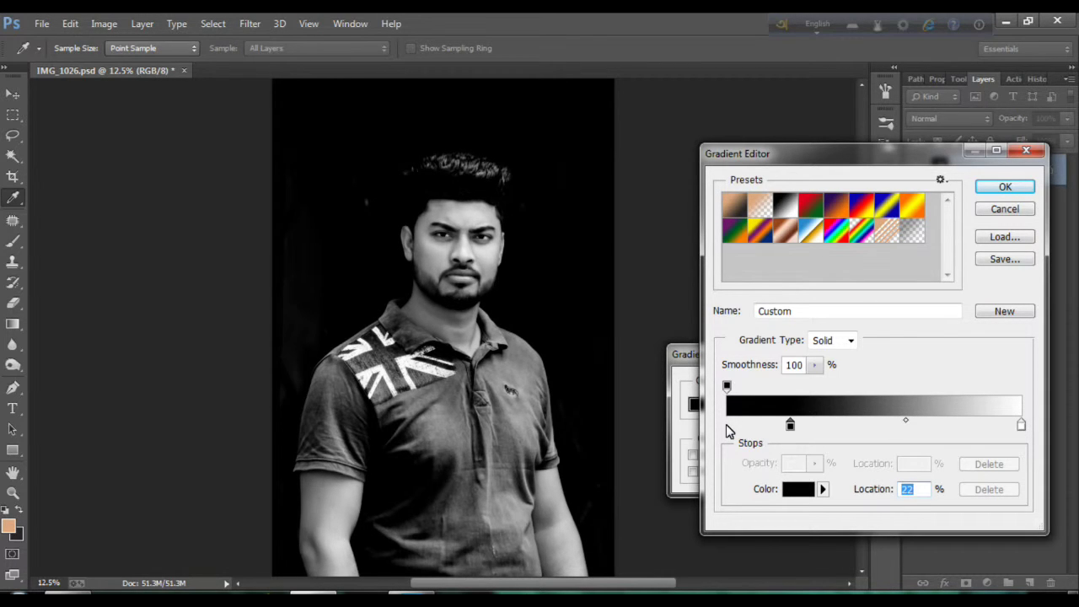
key("Down")
key("Down")
key("Down")
key("Return")
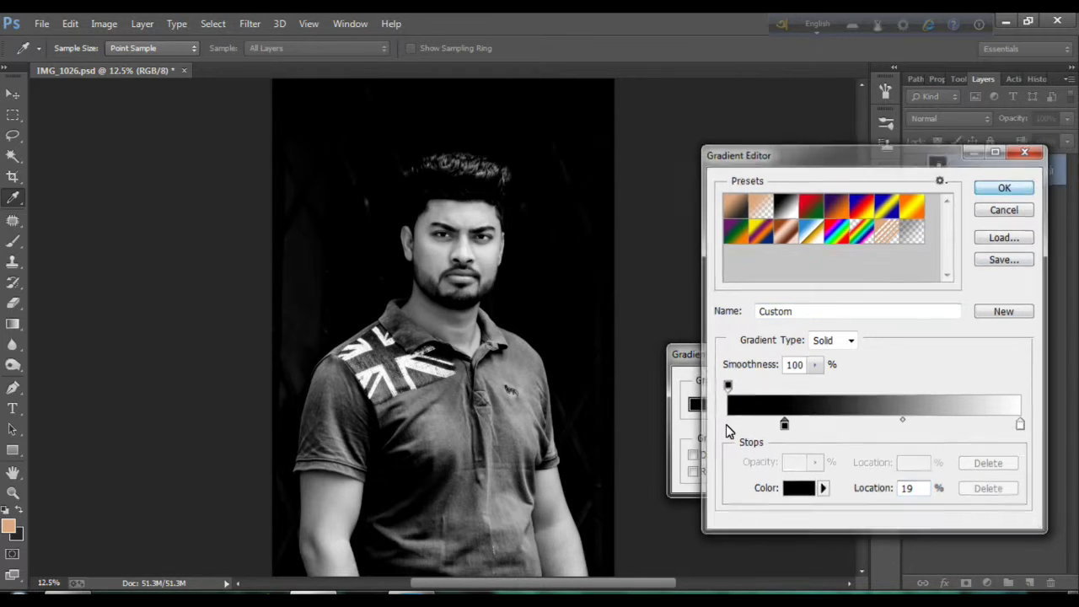
key("Return")
key("w")
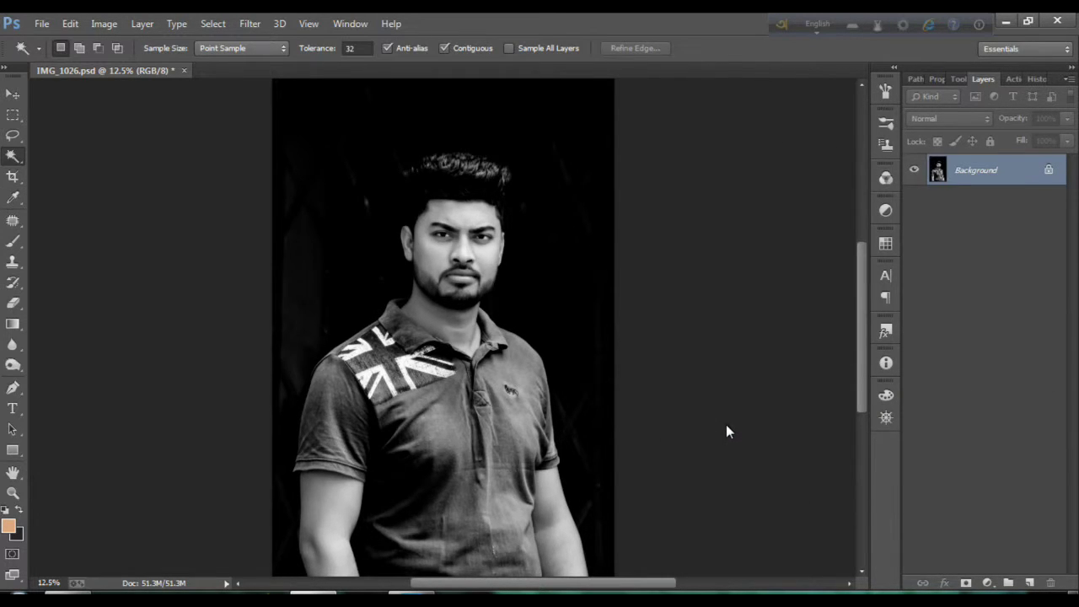
Step: Inspect the portrait at 12.5% zoom and select the man's face, neck and lighter shirt areas
key("ctrl+minus")
key("ctrl+minus")
key("ctrl+plus")
key("ctrl+plus")
key("ctrl+plus")
key("ctrl+z")
key("ctrl+z")
key("ctrl+plus")
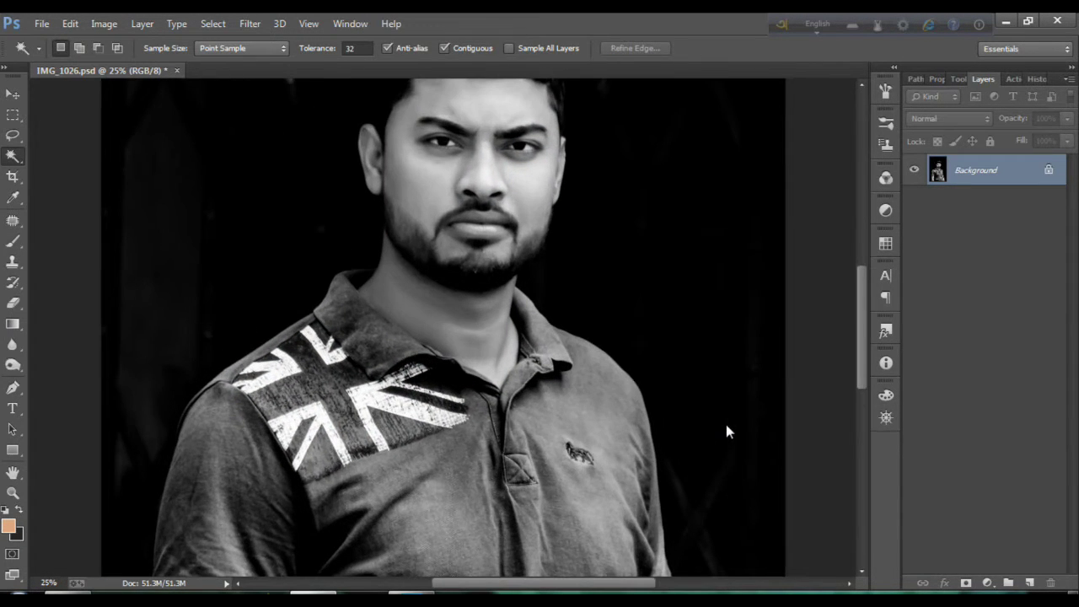
scroll(726, 425, "down", 1)
scroll(726, 425, "down", 1)
scroll(725, 425, "down", 2)
scroll(726, 425, "down", 1)
scroll(726, 432, "down", 1)
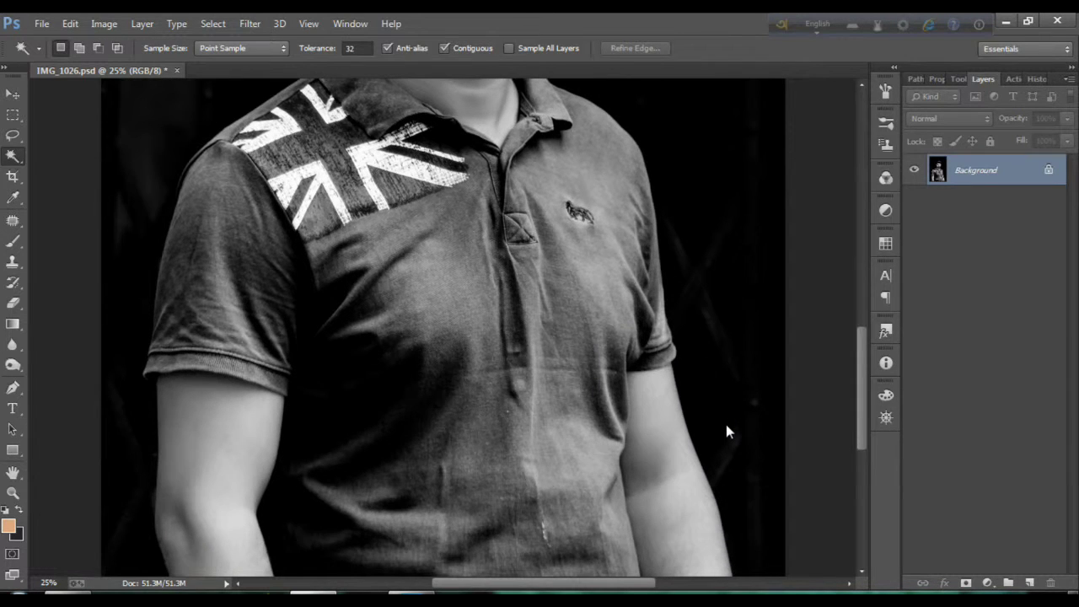
key("ctrl+minus")
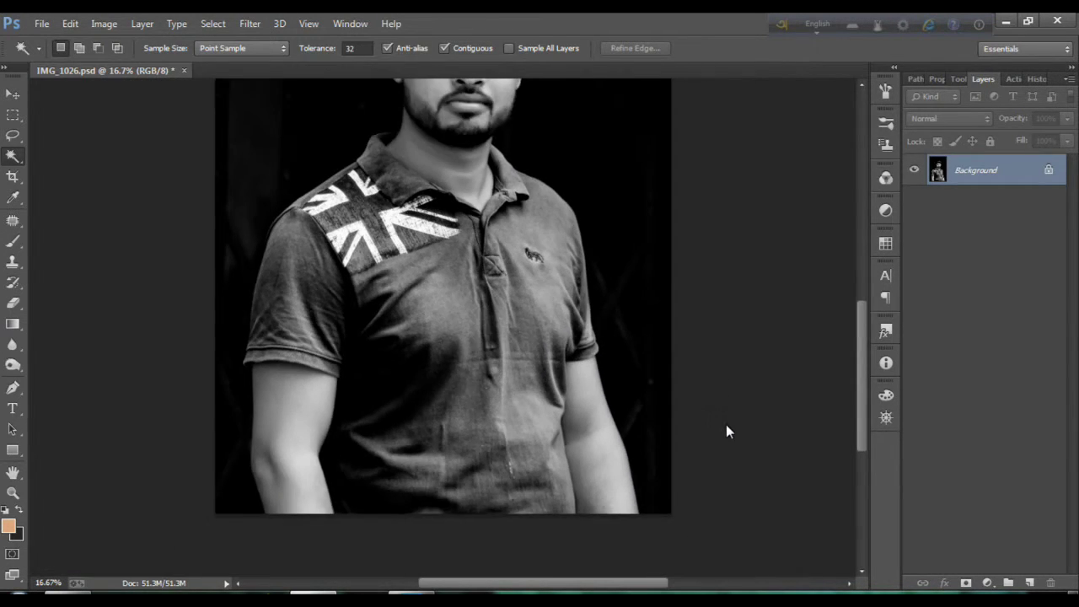
key("ctrl+minus")
key("ctrl+minus")
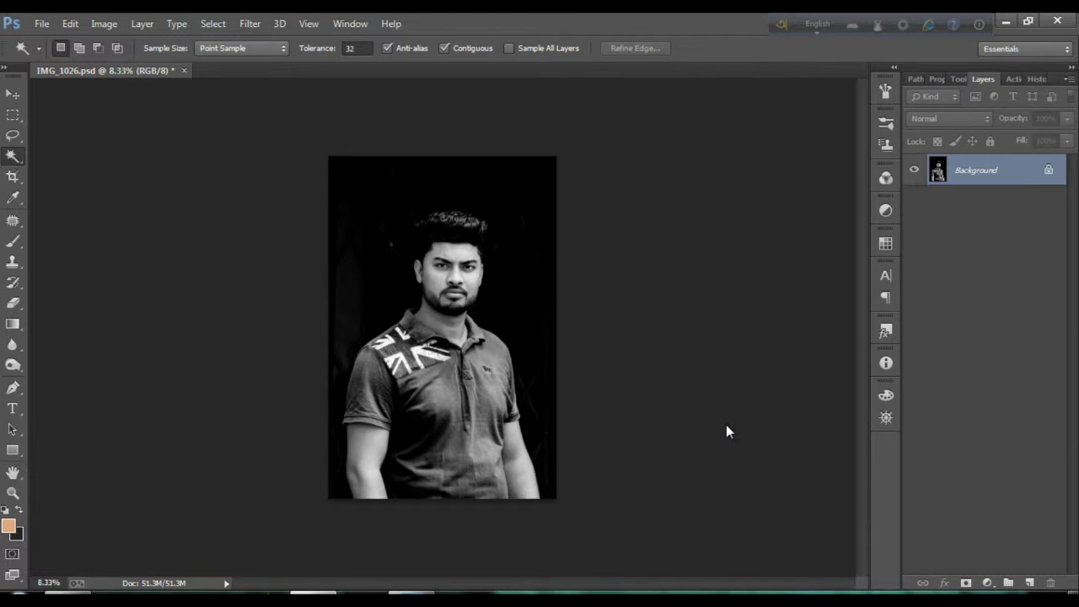
key("ctrl+plus")
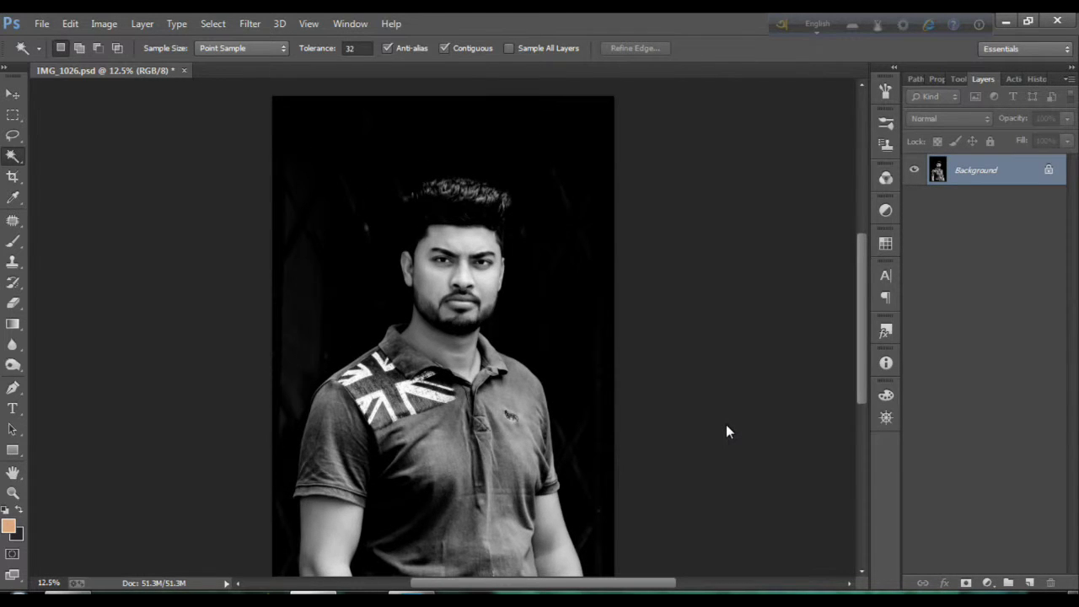
key("ctrl+shift+d")
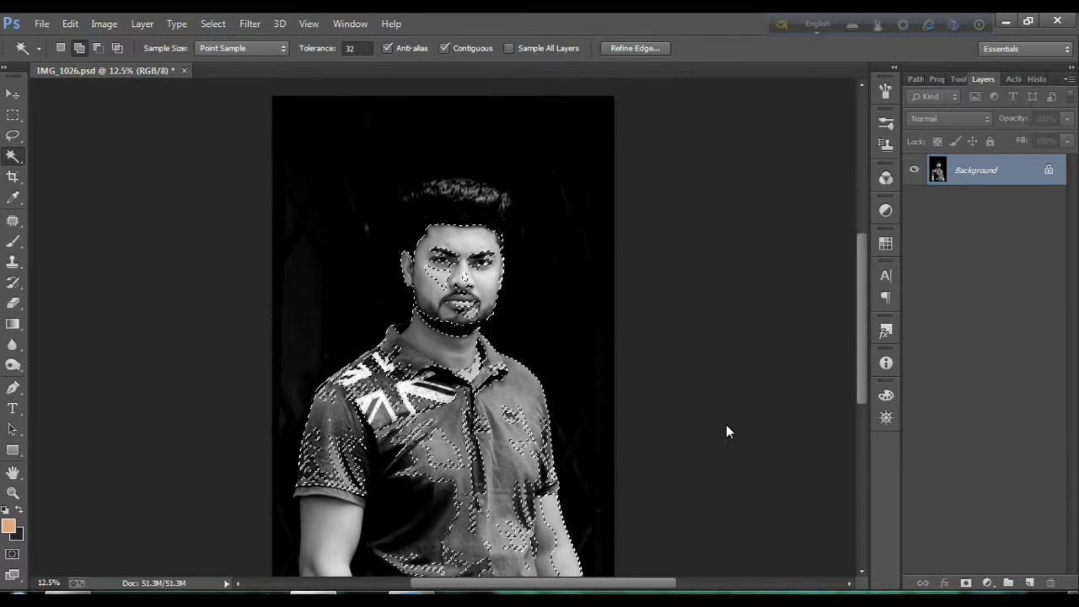
Step: With the Lasso, cut the shirt patches out of the selection, keeping face, neck and arms
scroll(727, 425, "down", 3)
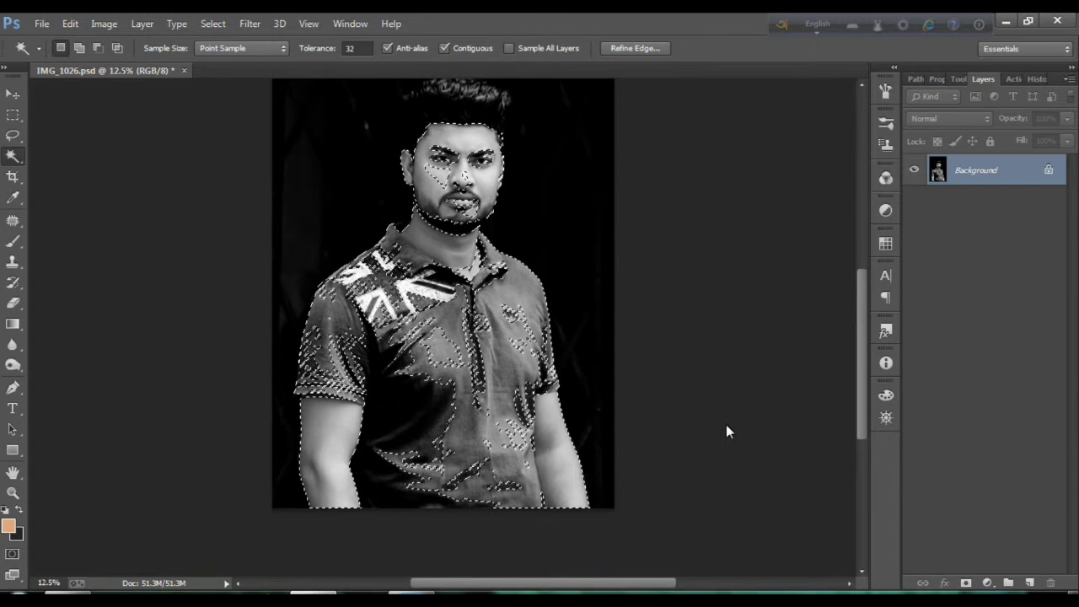
key("l")
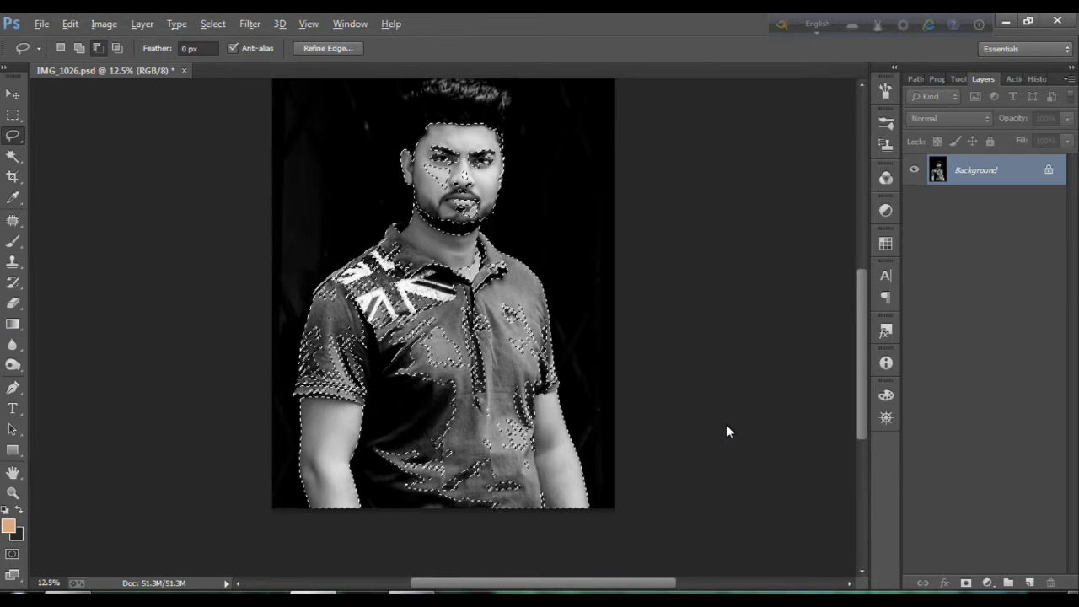
left_click_drag(377, 204, 271, 387)
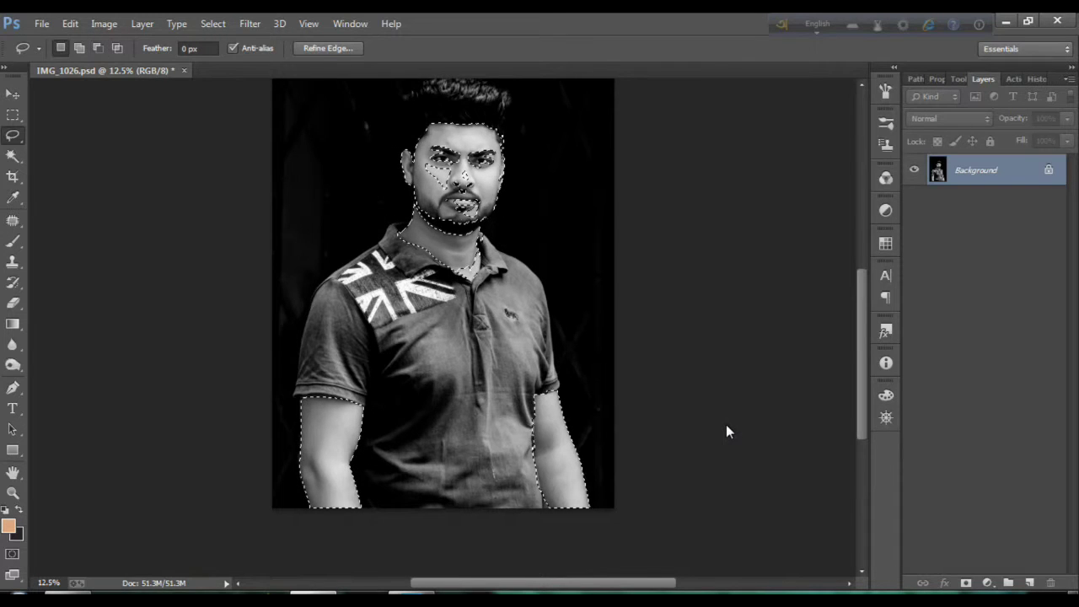
key("shift")
Step: Feather the subject selection by 10 pixels
right_click(455, 145)
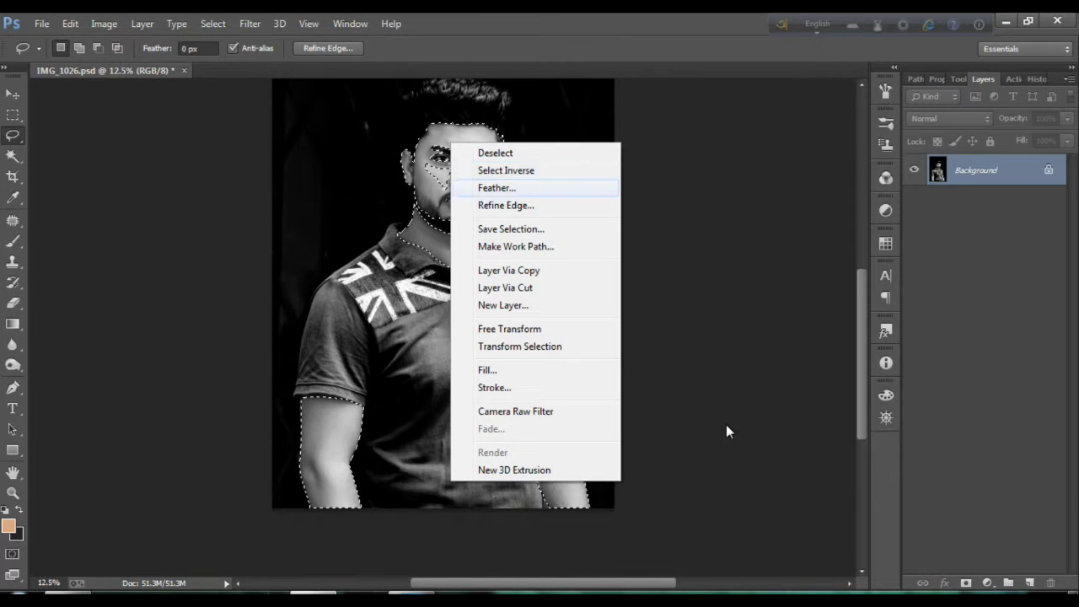
left_click(494, 185)
key("Return")
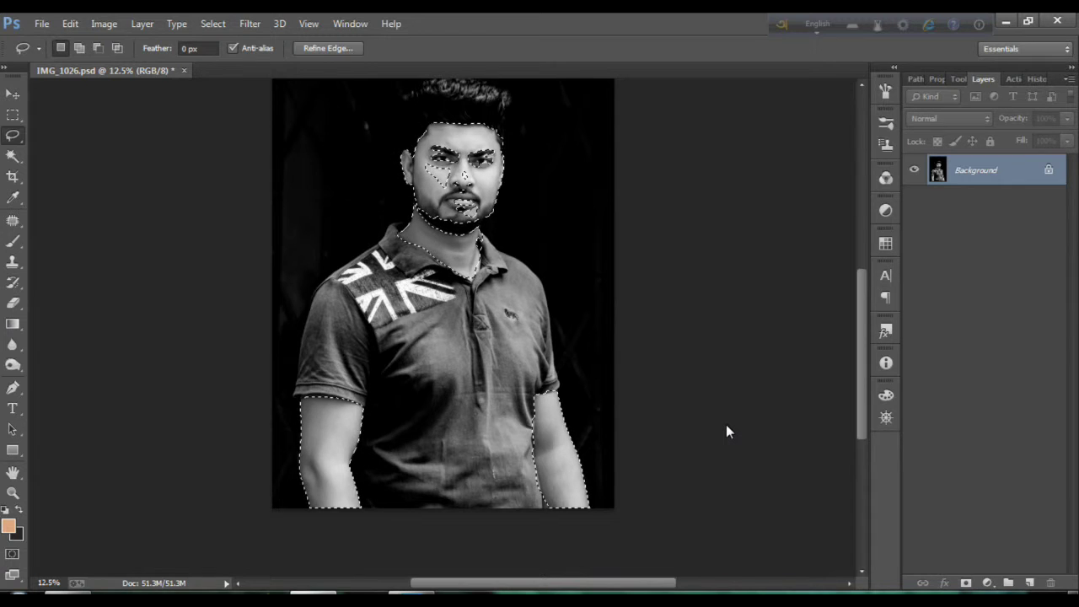
Step: Brighten the selection with a raised Curves midpoint, deselect, and zoom in on the face
key("ctrl+m")
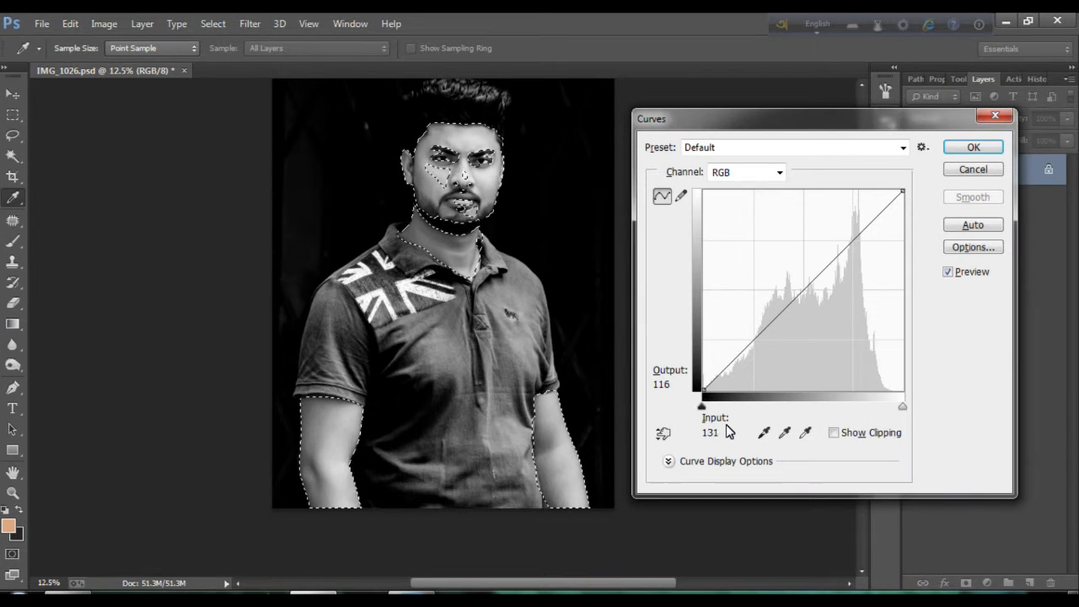
key("Up")
key("Up")
key("Up")
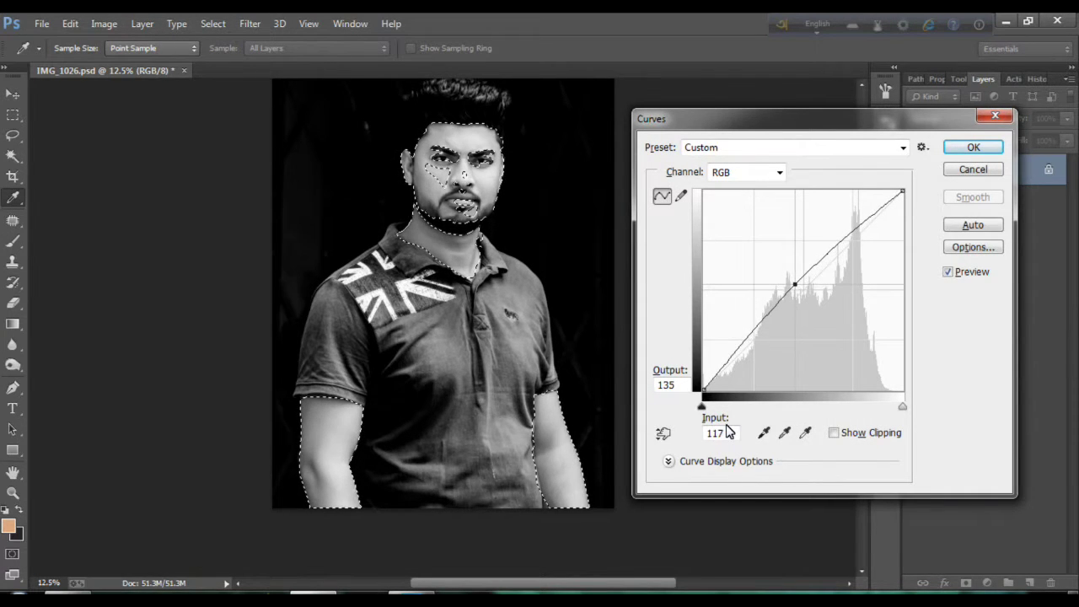
key("Return")
key("ctrl+d")
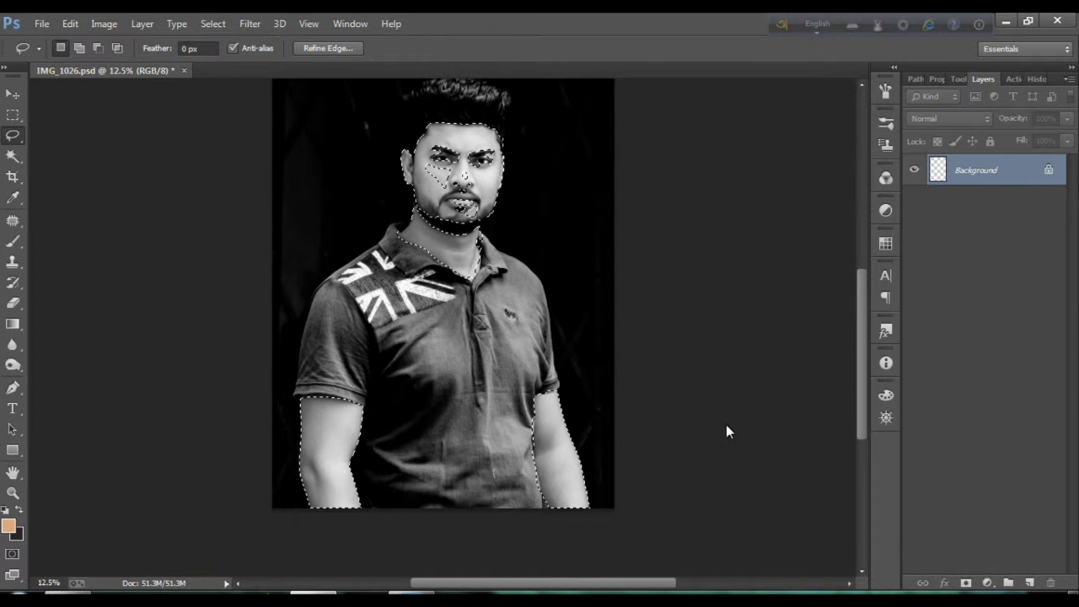
scroll(729, 431, "up", 1)
scroll(729, 432, "up", 1)
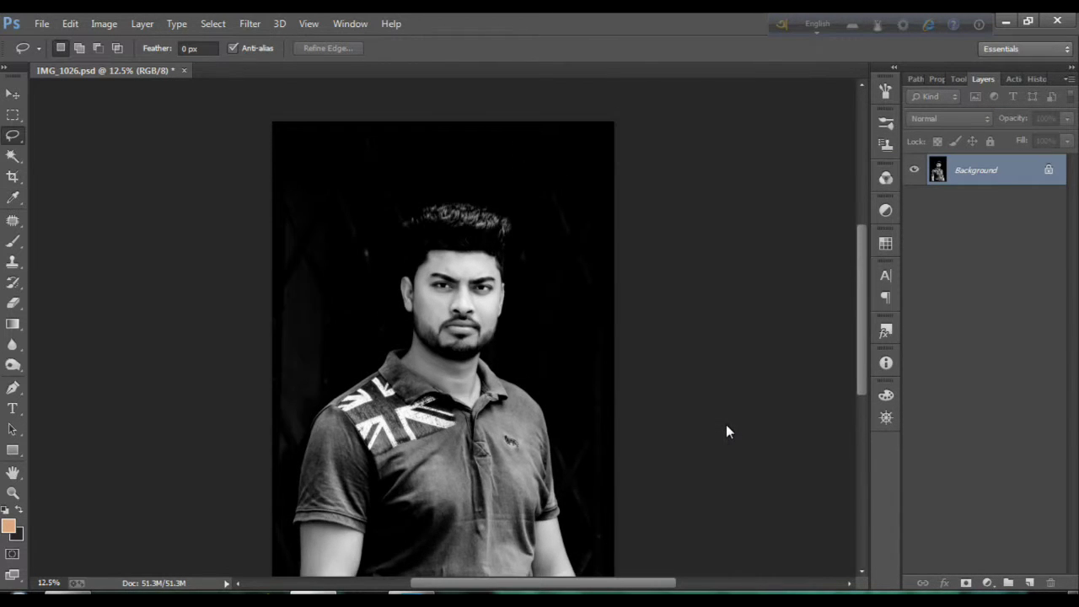
scroll(726, 430, "up", 1)
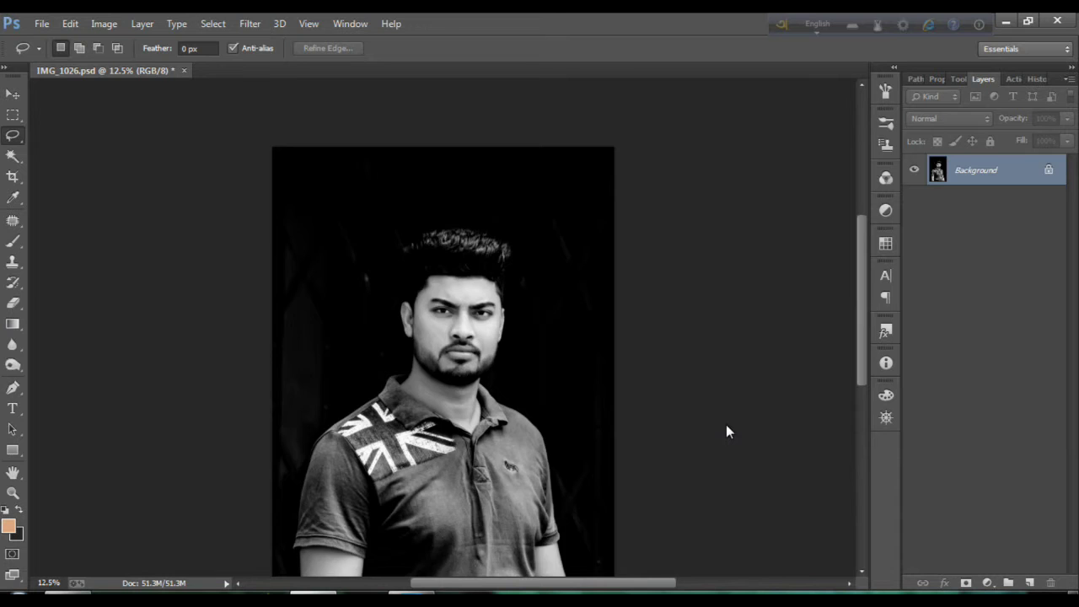
key("ctrl+plus")
key("ctrl+plus")
key("ctrl+plus")
key("ctrl+plus")
key("ctrl+plus")
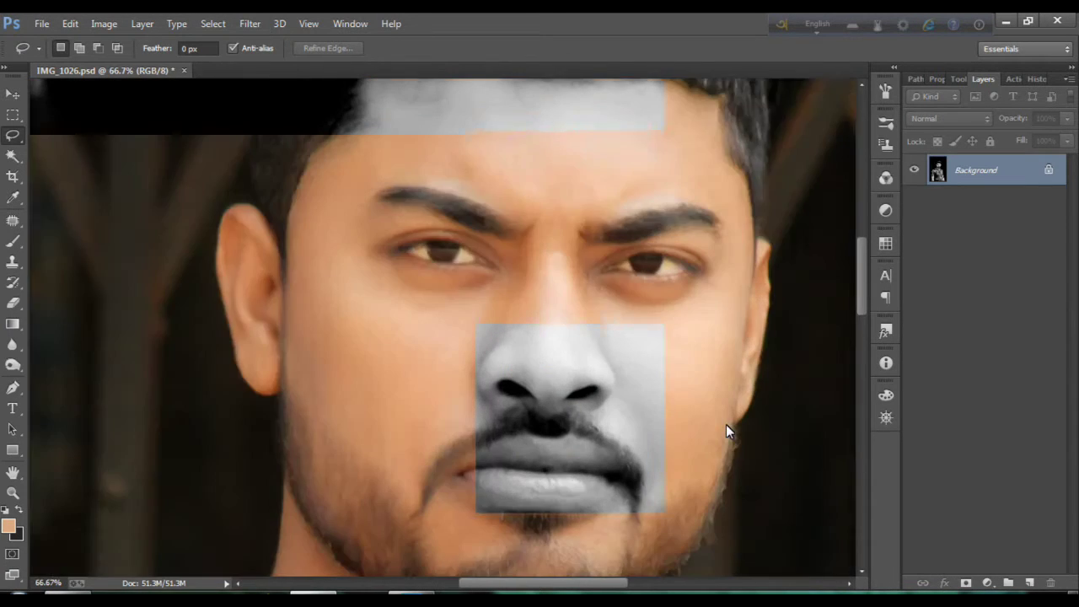
Step: Sample a light grey from the cheek with the Brush at 21% opacity, 16% flow
scroll(726, 430, "down", 1)
key("ctrl+plus")
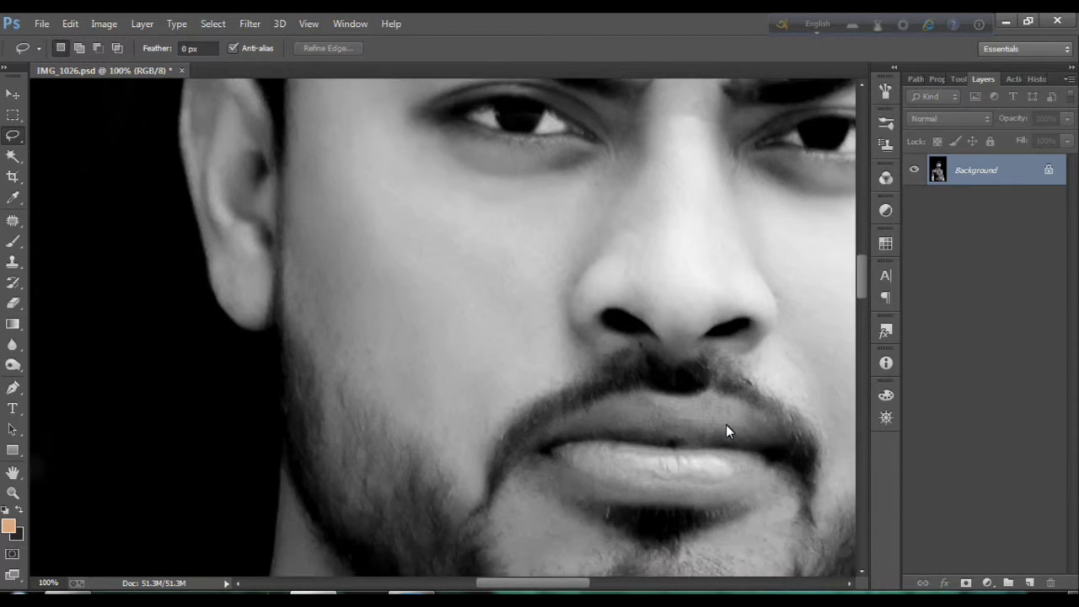
key("b")
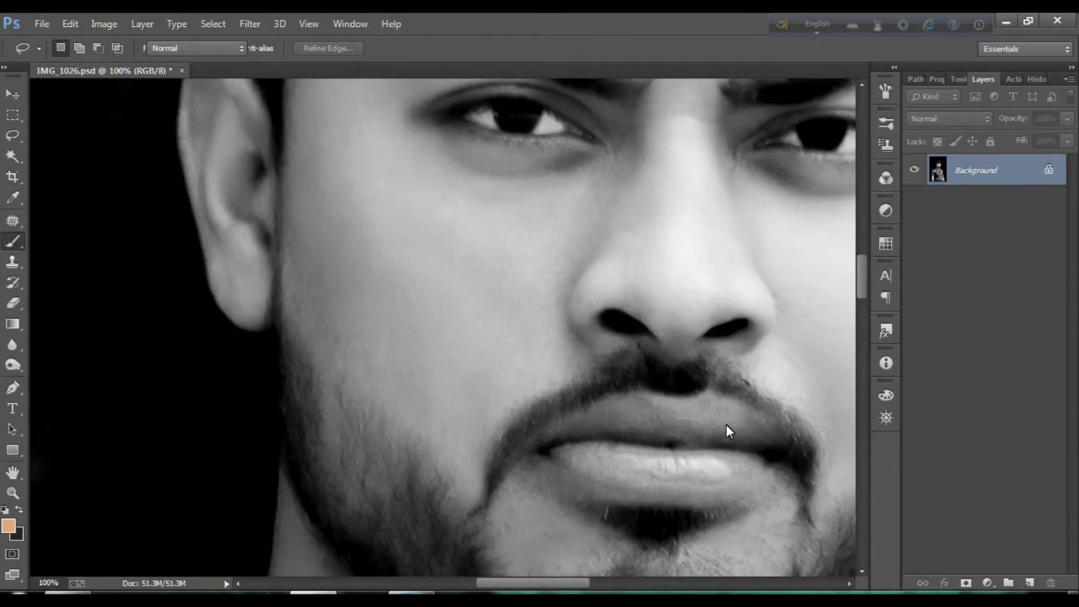
left_click(405, 274, "alt")
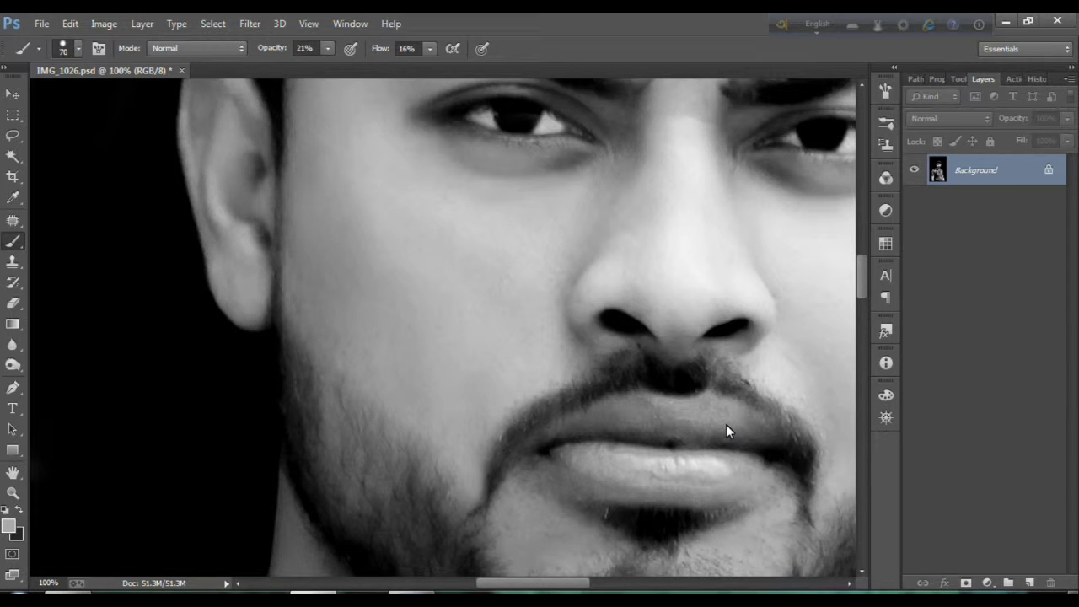
scroll(726, 430, "down", 2)
scroll(726, 430, "down", 3)
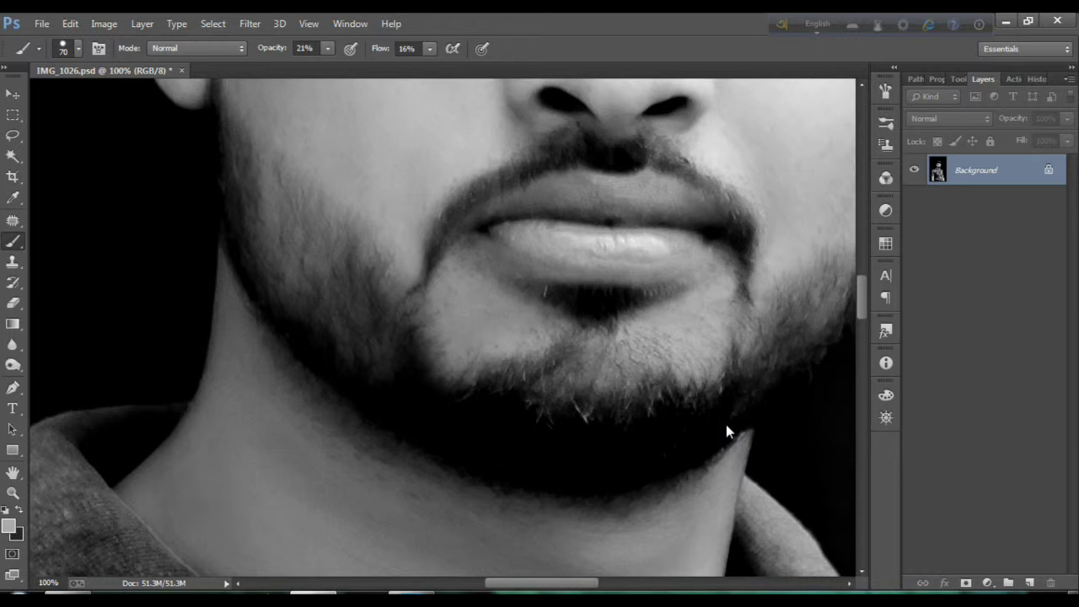
scroll(726, 432, "down", 2)
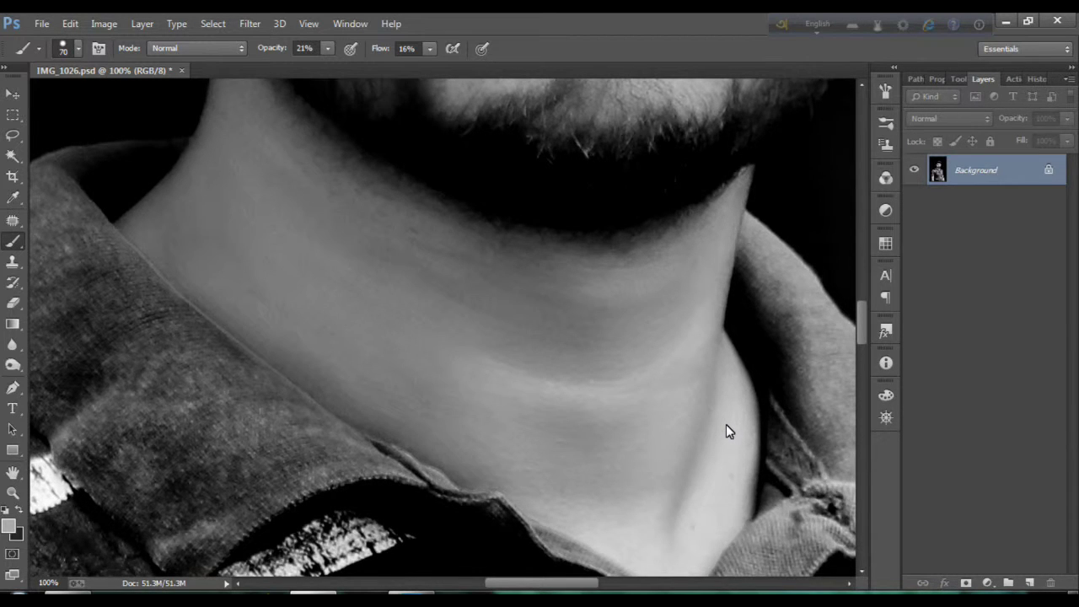
Step: Paint the sampled tone over the face and neck, then zoom out to review the portrait
scroll(726, 424, "up", 3)
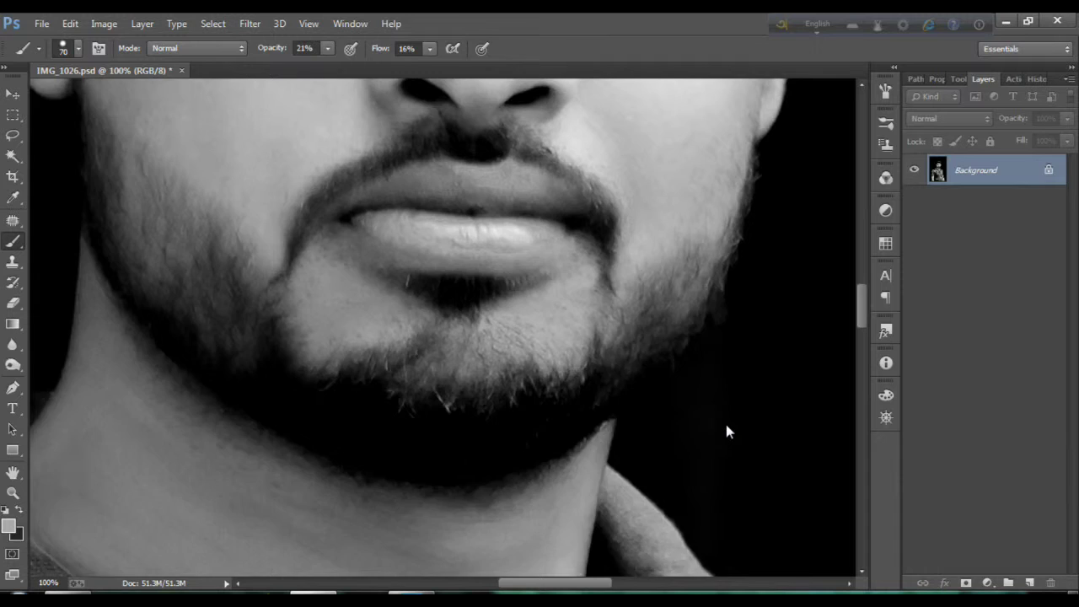
scroll(725, 424, "up", 5)
scroll(725, 424, "right", 3)
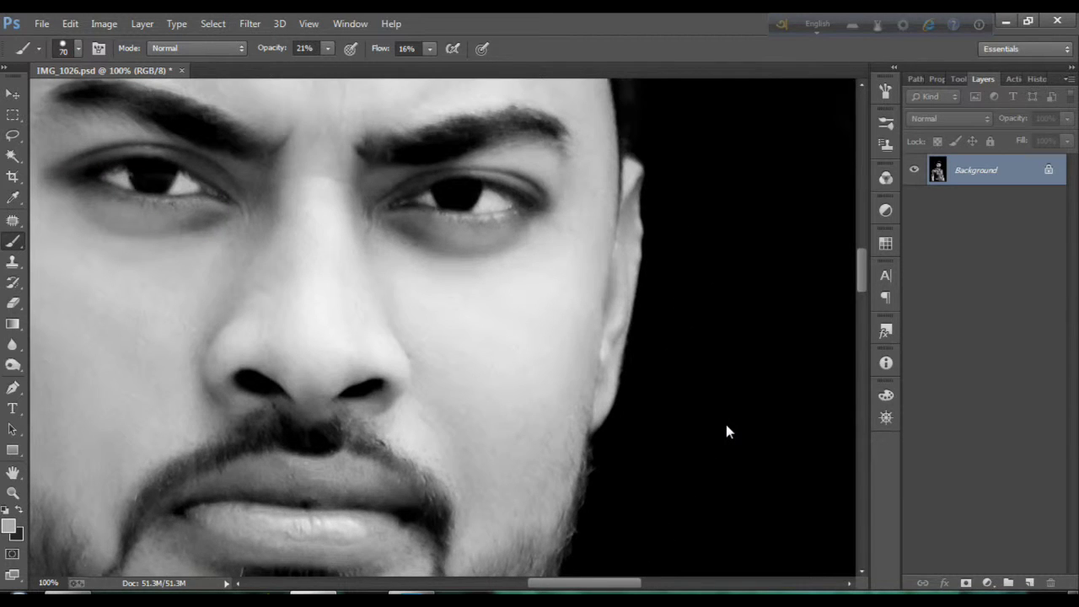
scroll(726, 432, "up", 2)
scroll(726, 432, "left", 2)
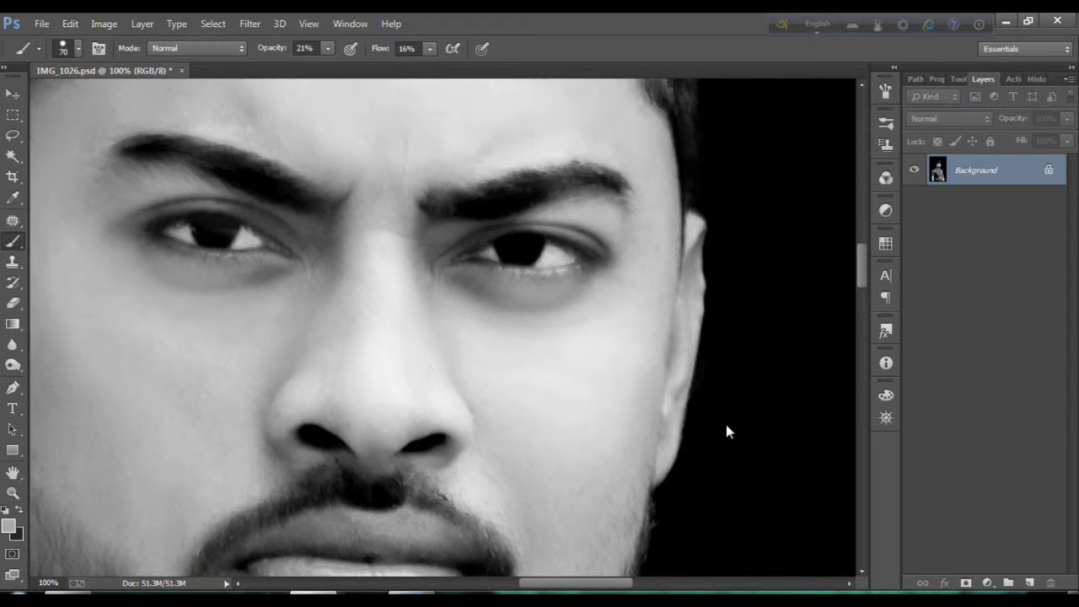
key("ctrl+minus")
key("ctrl+minus")
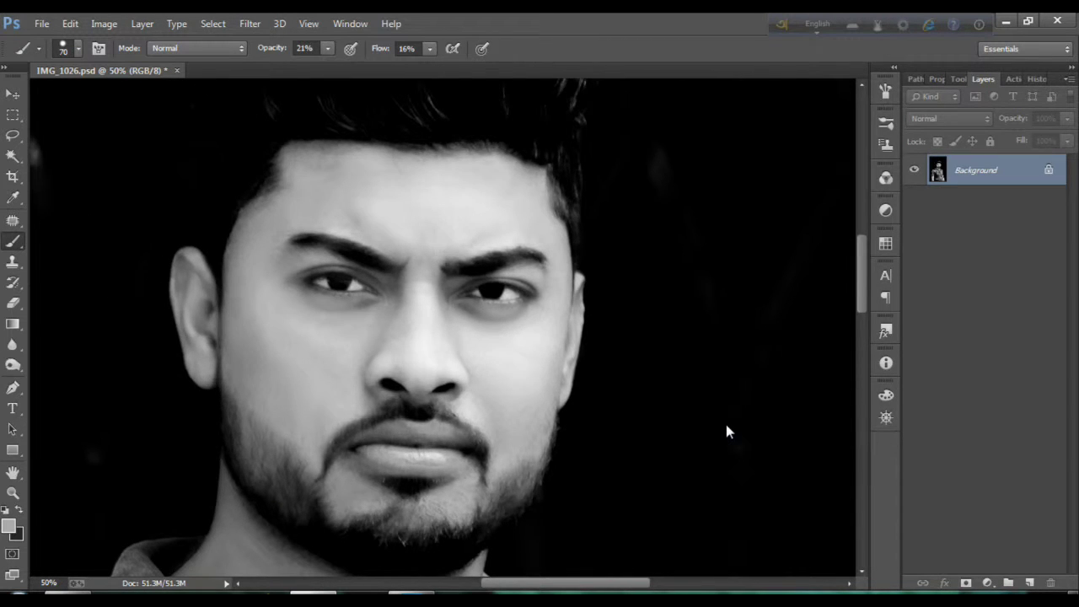
key("ctrl+minus")
key("ctrl+minus")
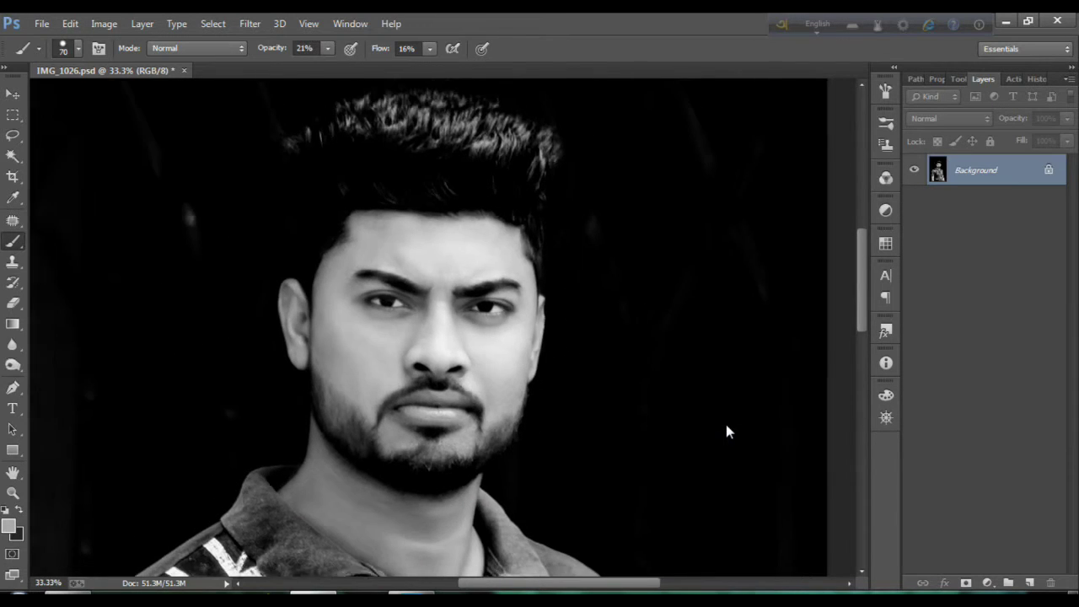
key("ctrl+minus")
key("ctrl+minus")
key("ctrl+minus")
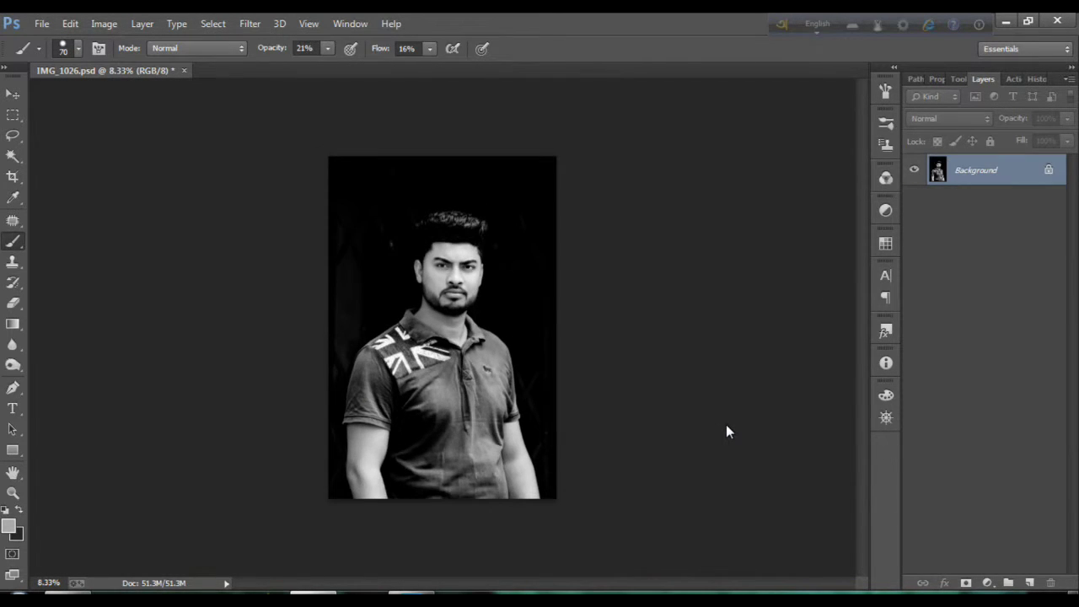
key("ctrl+plus")
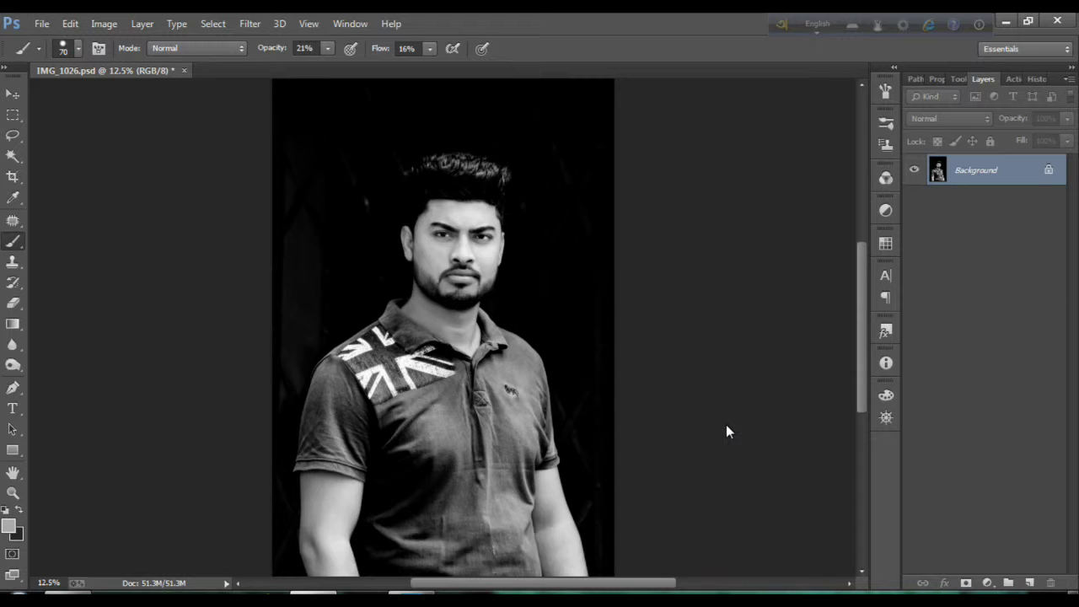
key("ctrl+plus")
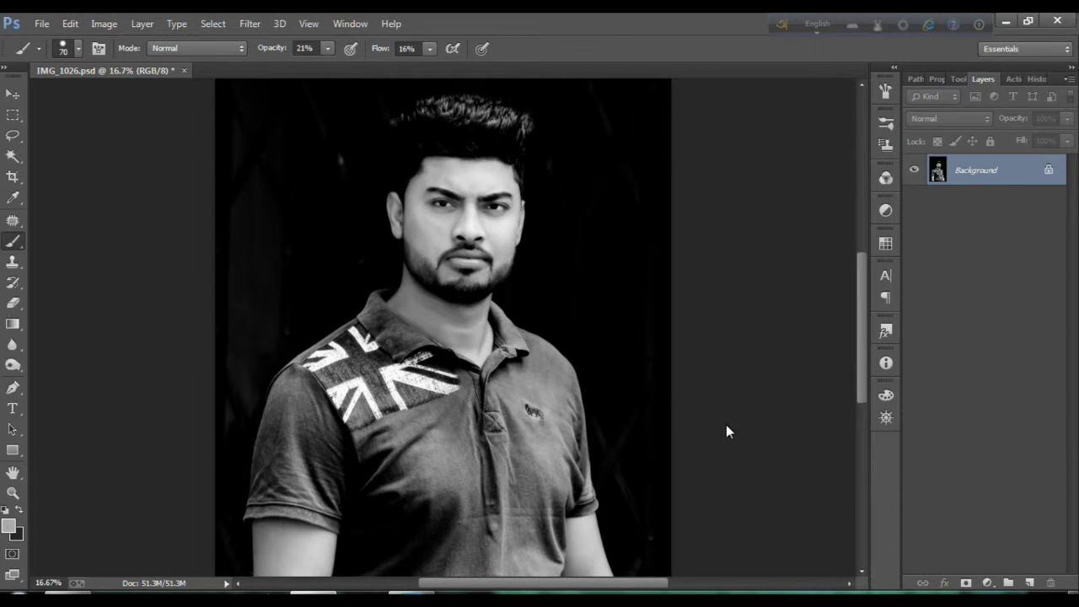
key("ctrl+minus")
key("ctrl+minus")
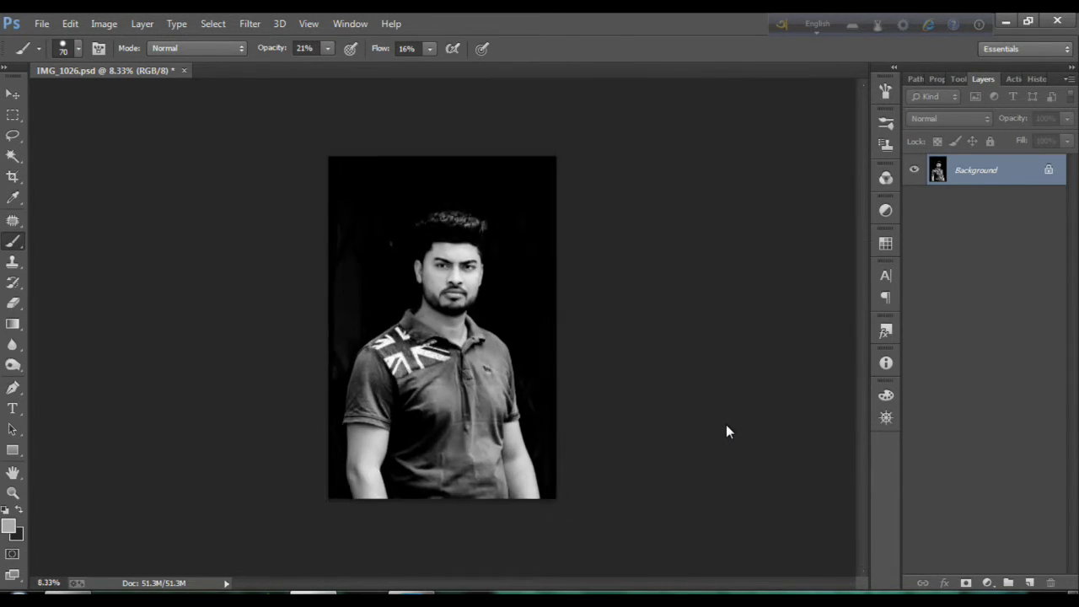
key("ctrl+minus")
key("ctrl+minus")
key("ctrl+plus")
key("ctrl+plus")
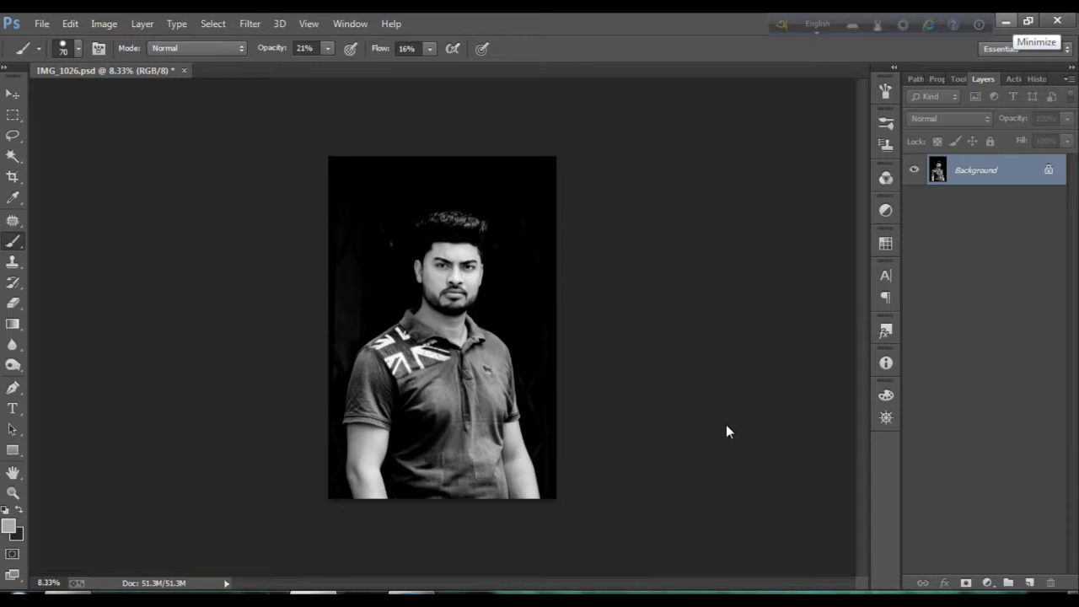
key("super+d")
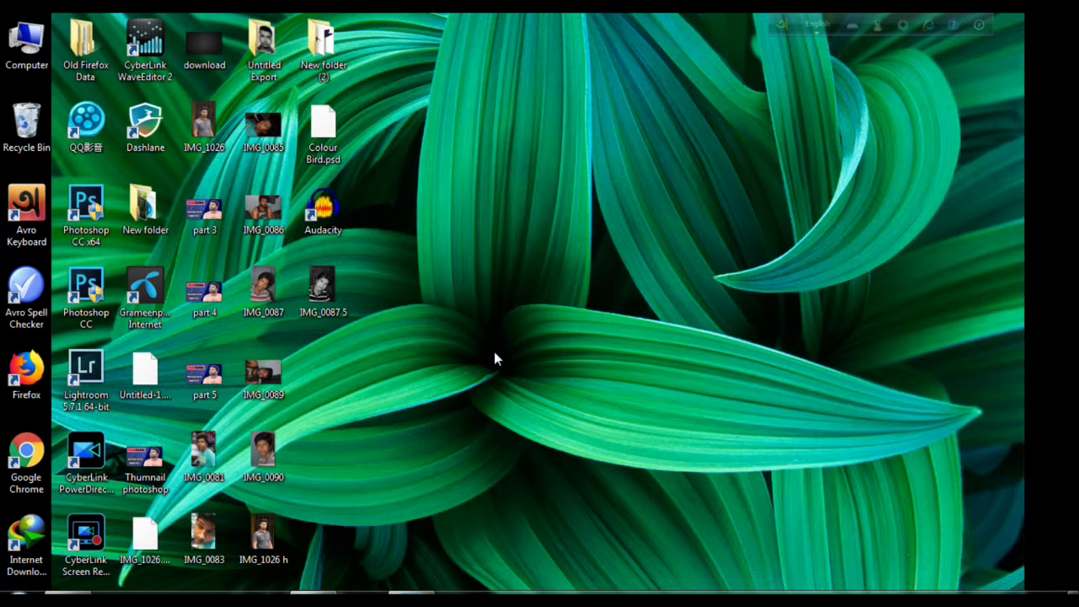